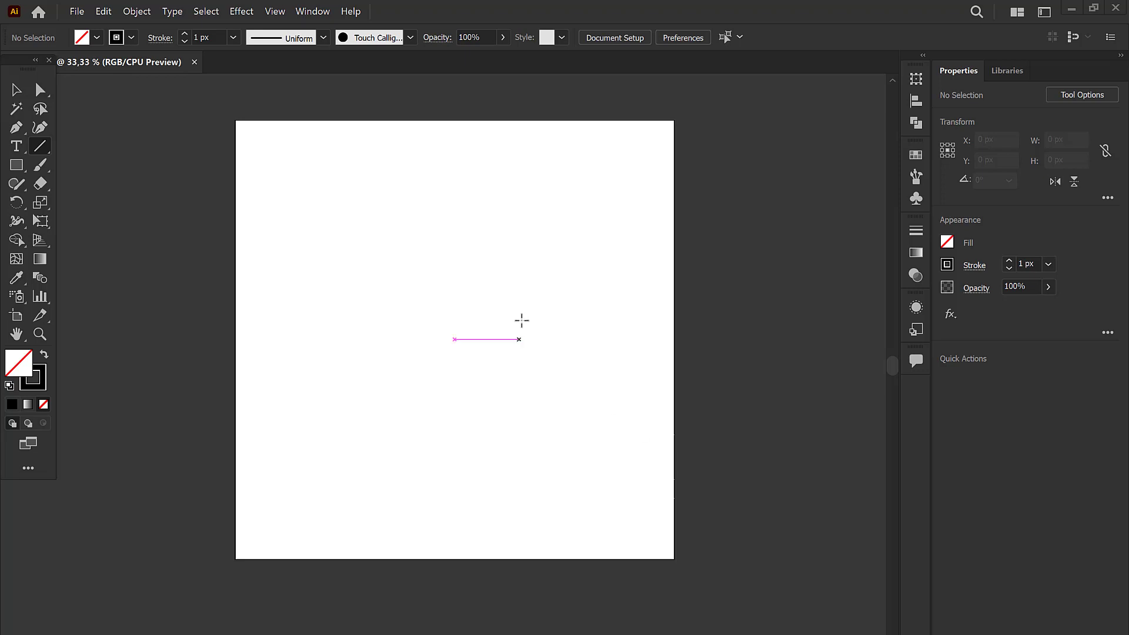
Open the Line Segment tool flyout, deselecting a stray tiny line along the way
left_click(37, 147)
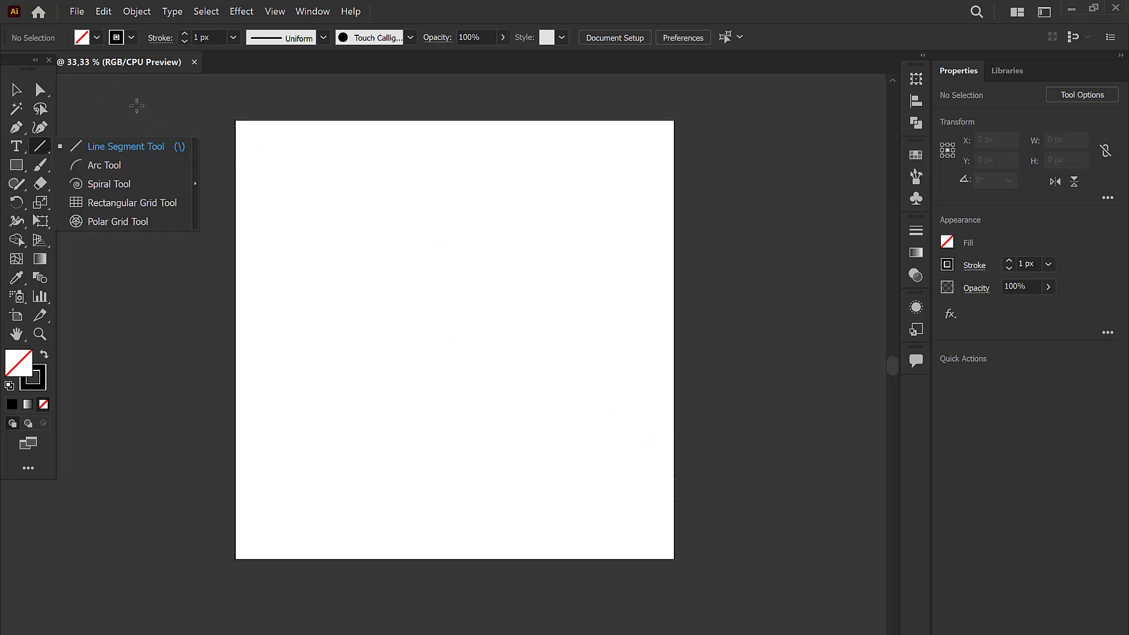
left_click_drag(181, 91, 181, 93)
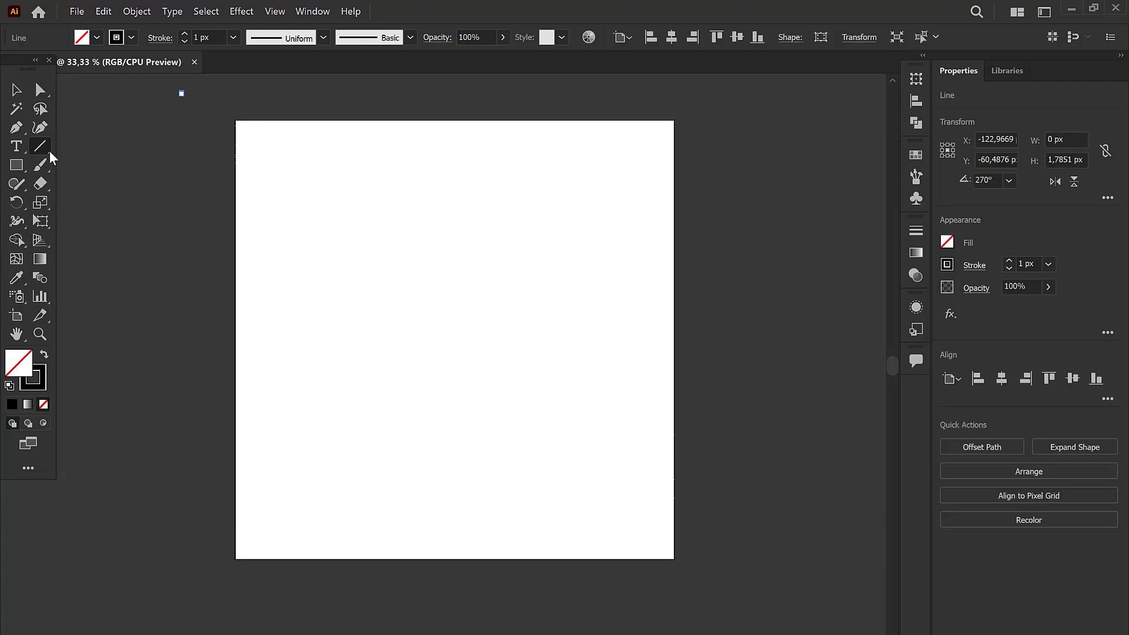
key("v")
left_click(108, 147)
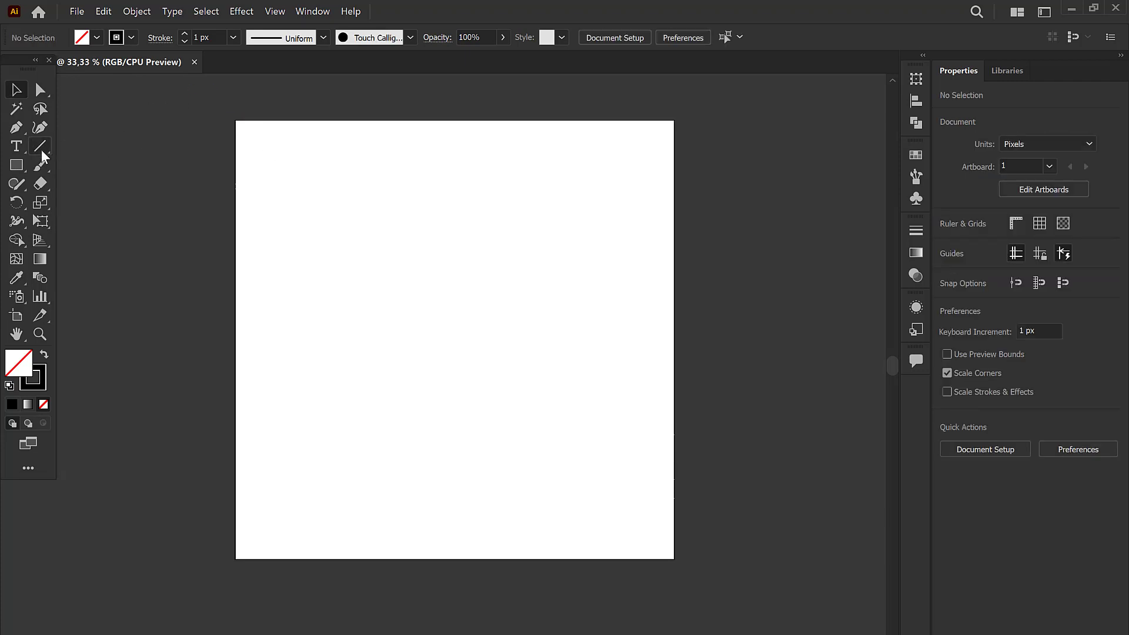
left_click(41, 149)
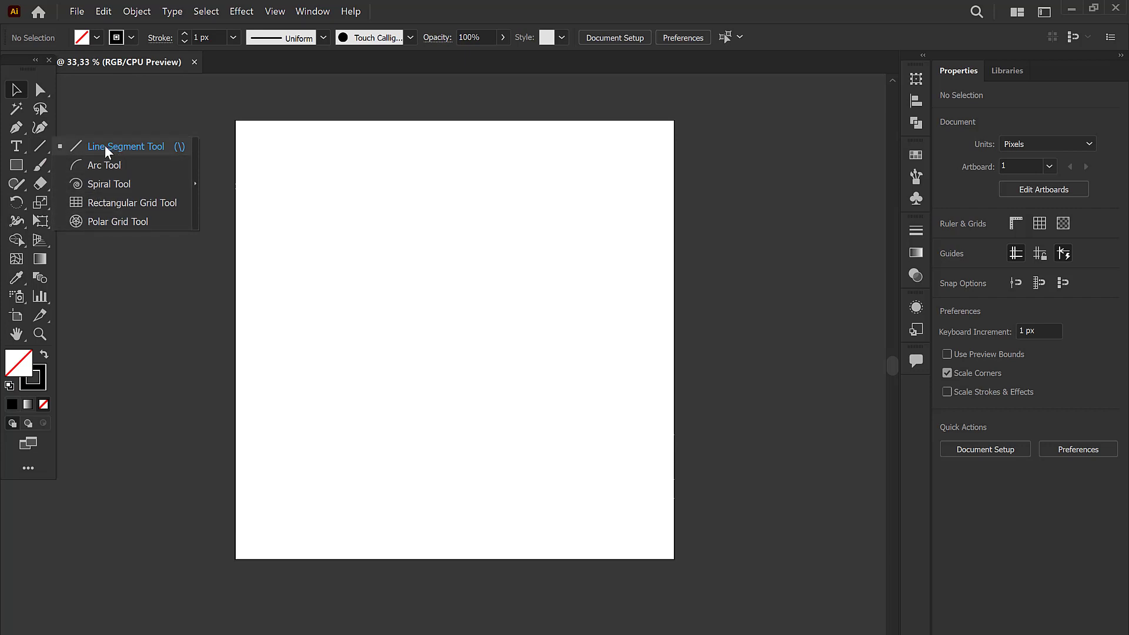
Draw a slanted line and a horizontal line below it, then marquee-select both
left_click(88, 145)
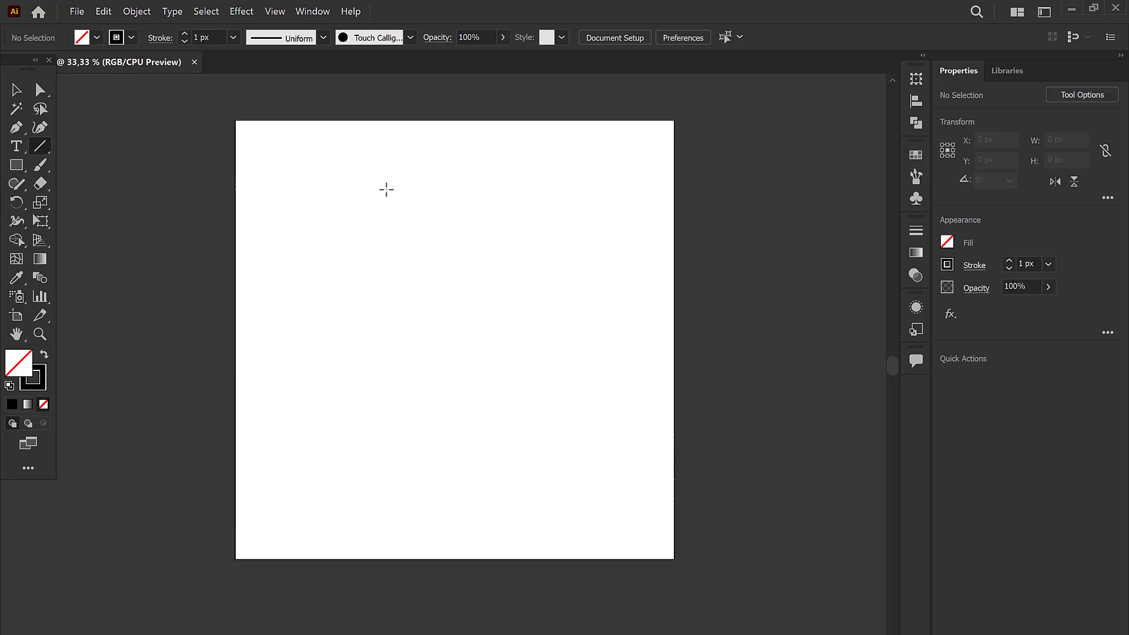
left_click_drag(298, 207, 636, 182)
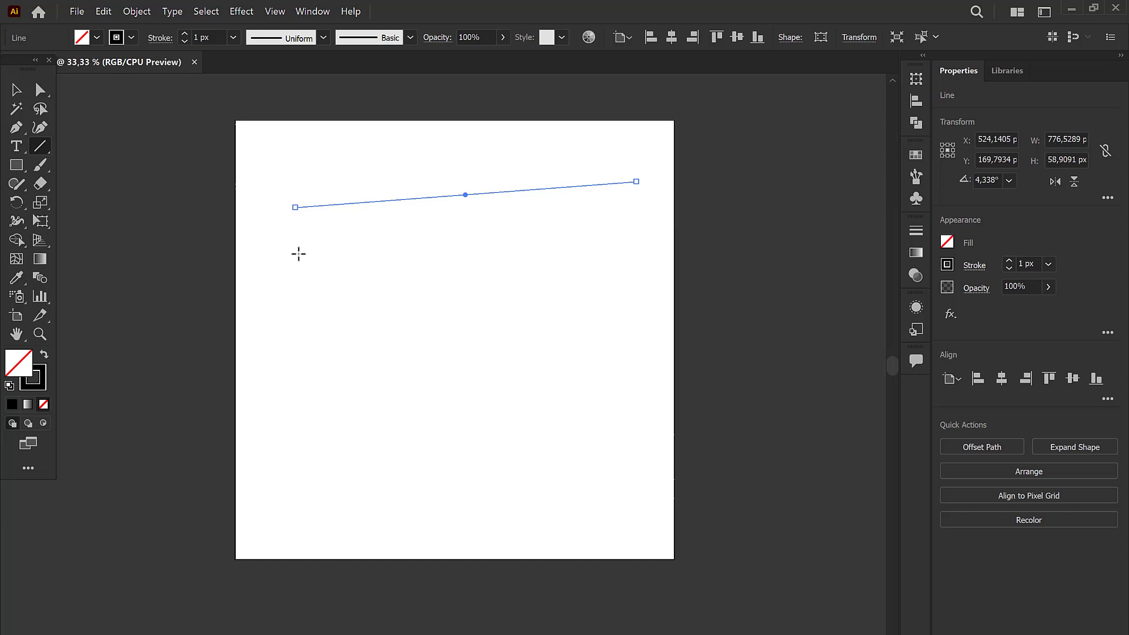
left_click_drag(298, 254, 641, 252)
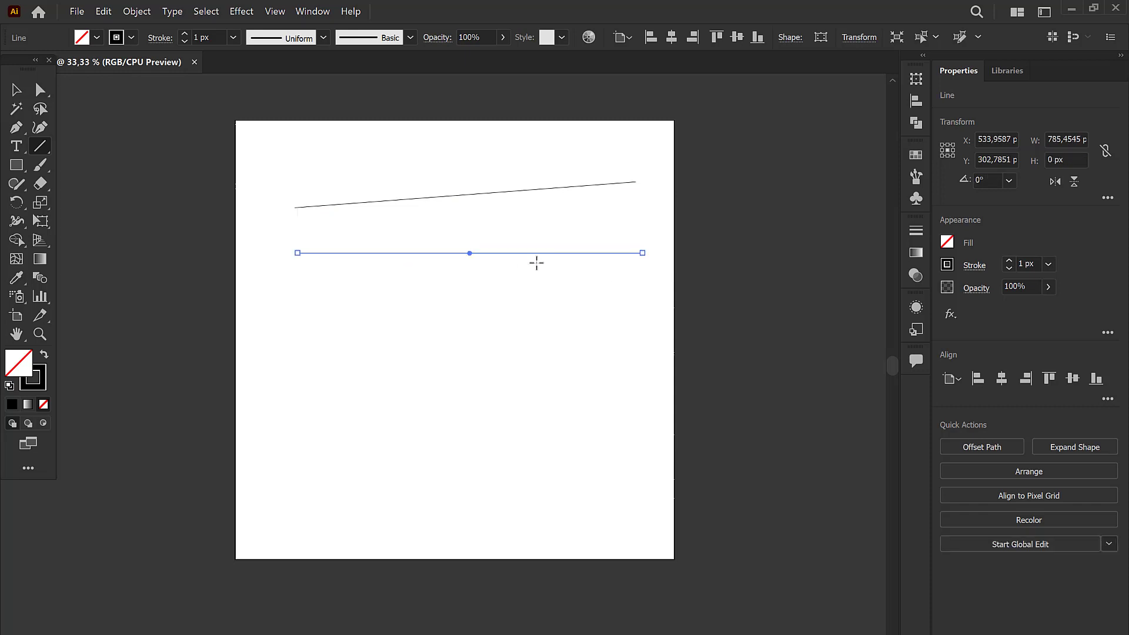
left_click(16, 89)
left_click(316, 128)
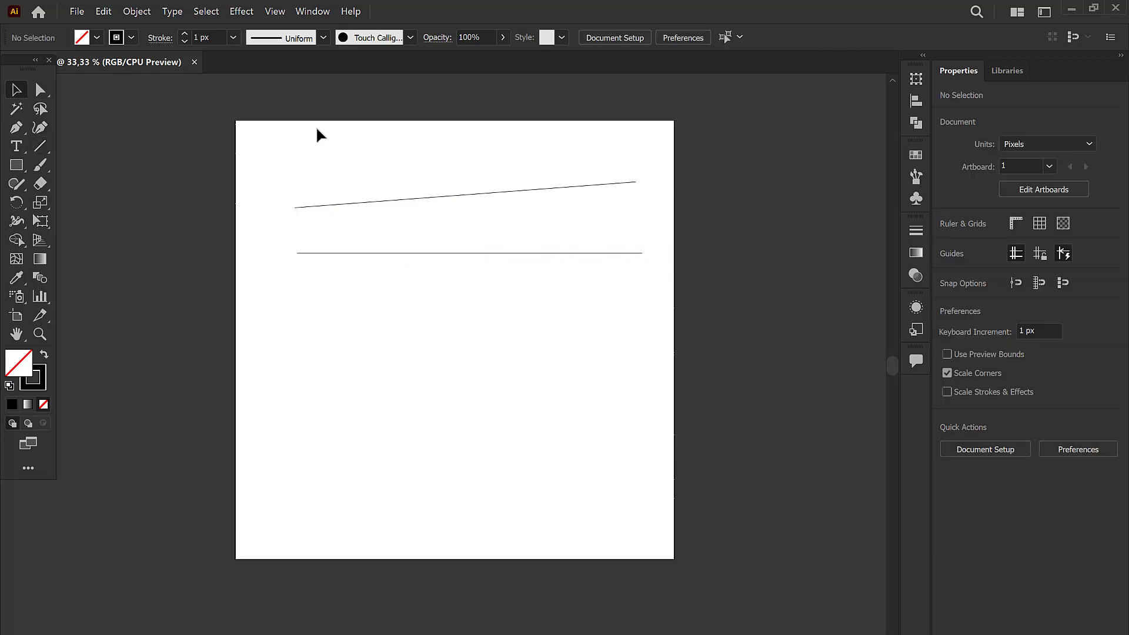
left_click_drag(195, 137, 782, 341)
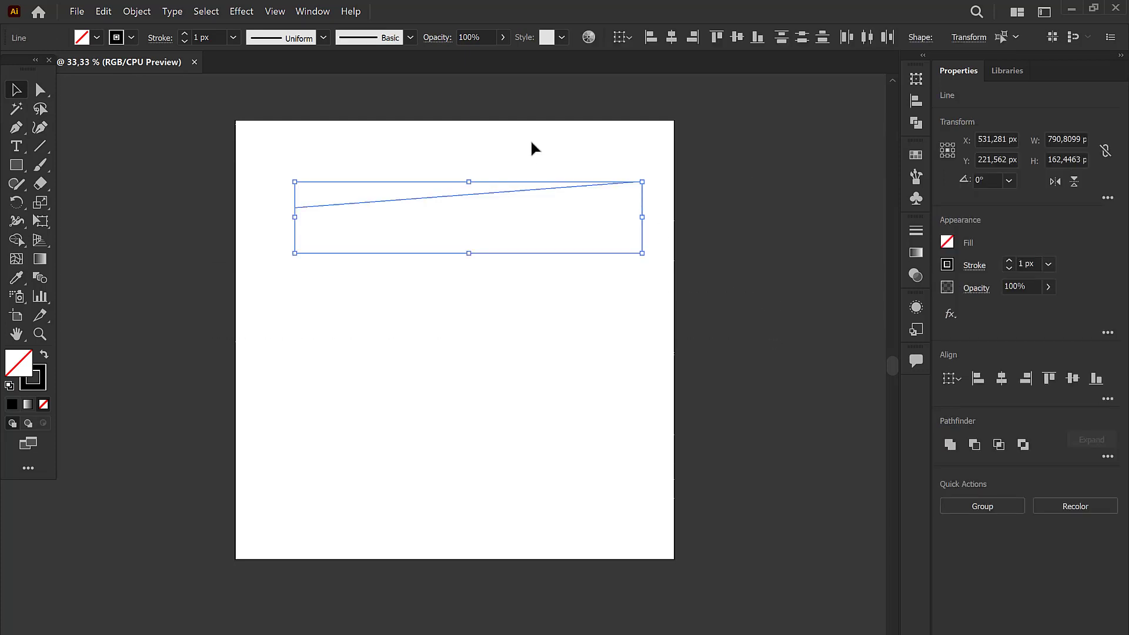
Set a 16 px stroke, taper the bottom line's width profile, then delete both lines
left_click(234, 39)
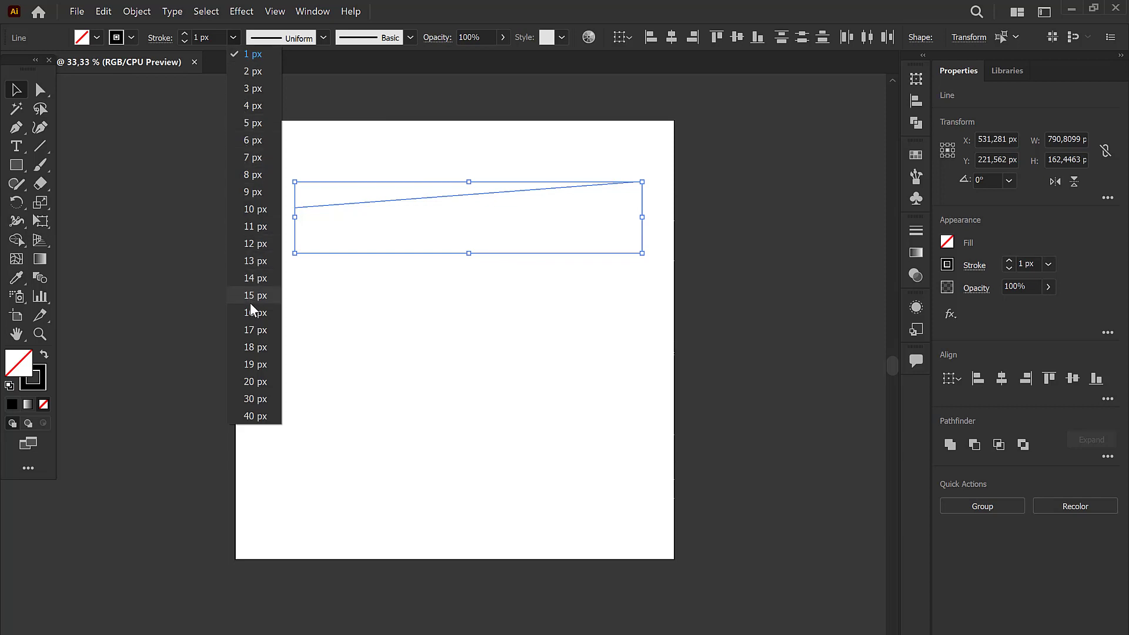
left_click(253, 312)
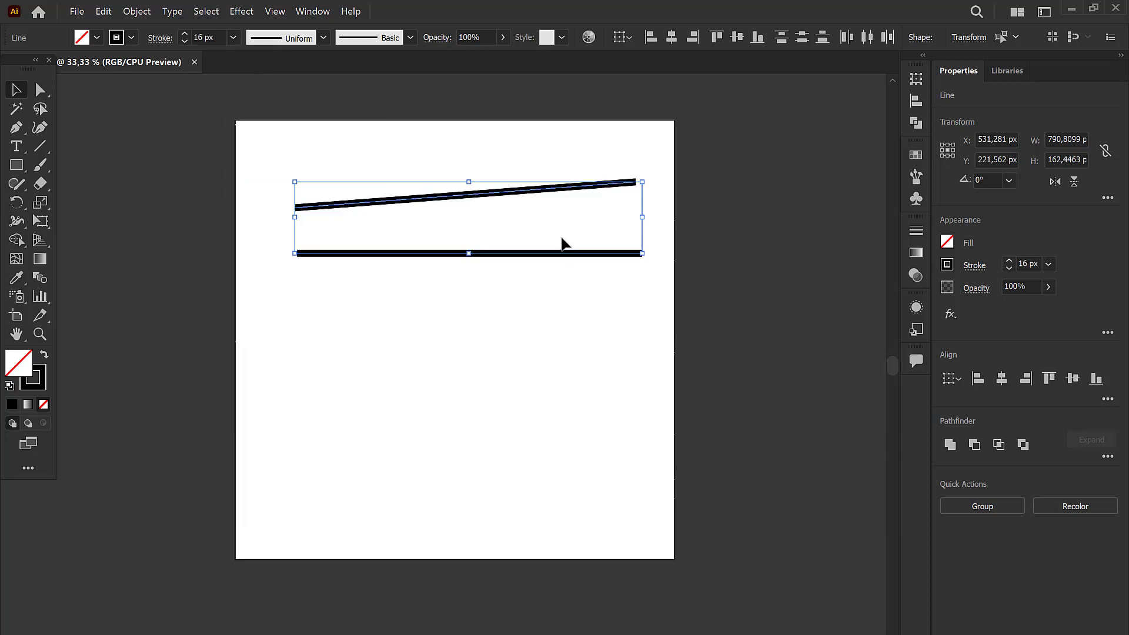
left_click(505, 253)
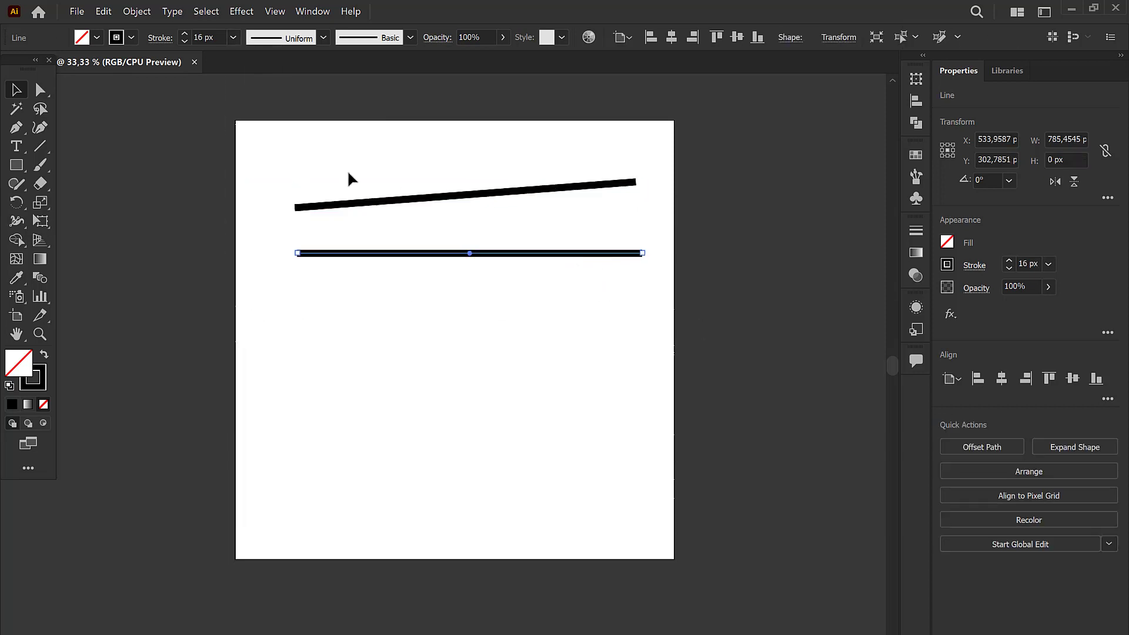
left_click(326, 39)
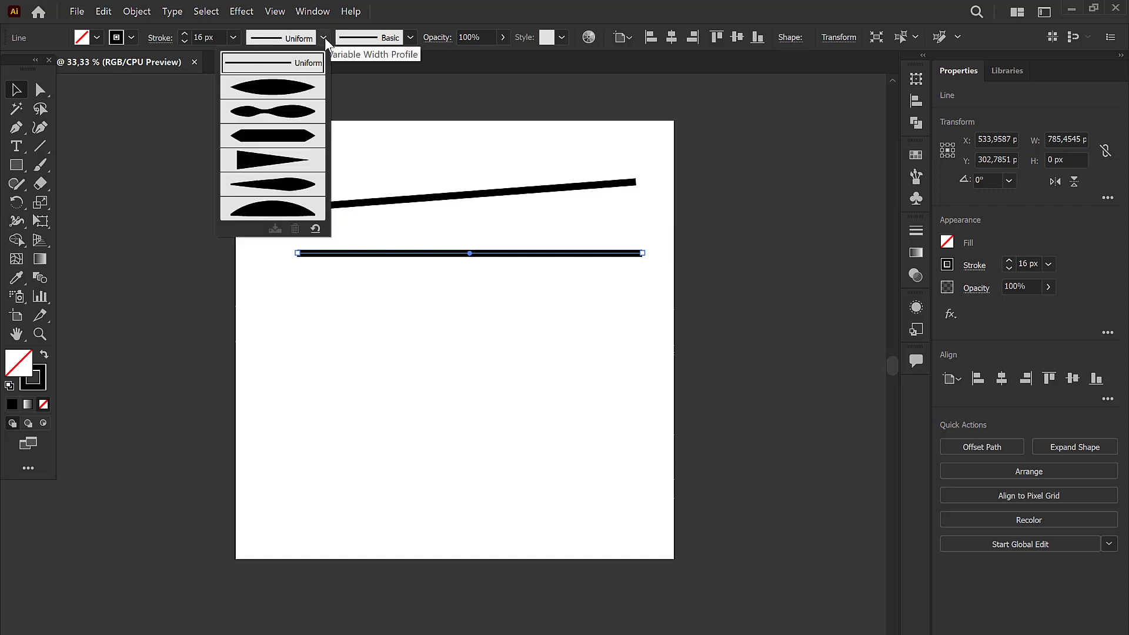
left_click(267, 94)
left_click(327, 44)
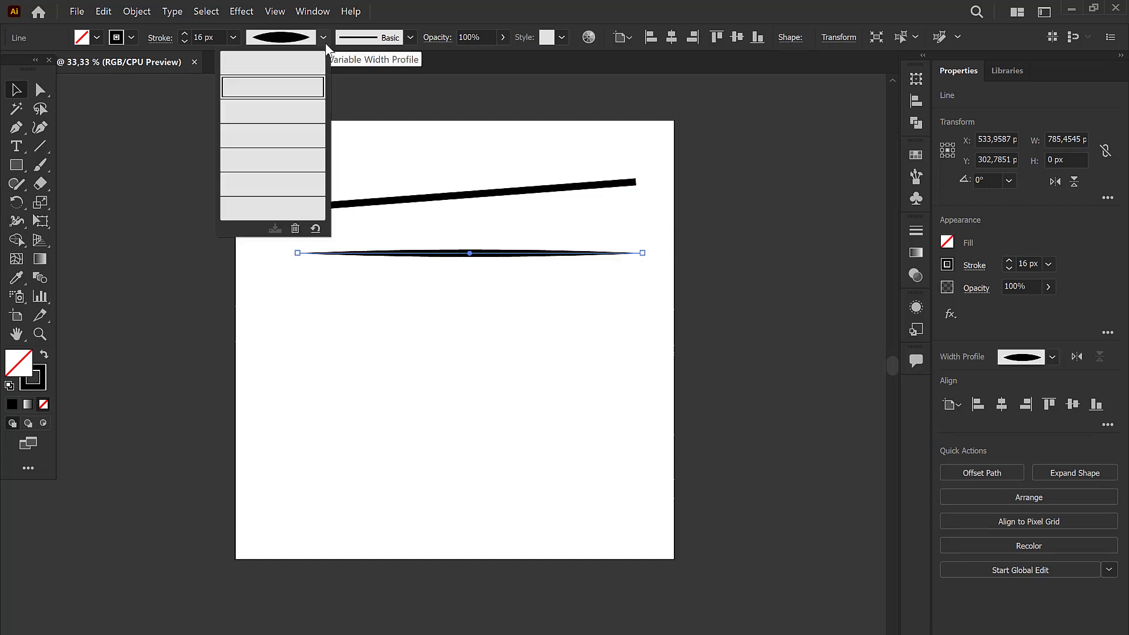
left_click(275, 148)
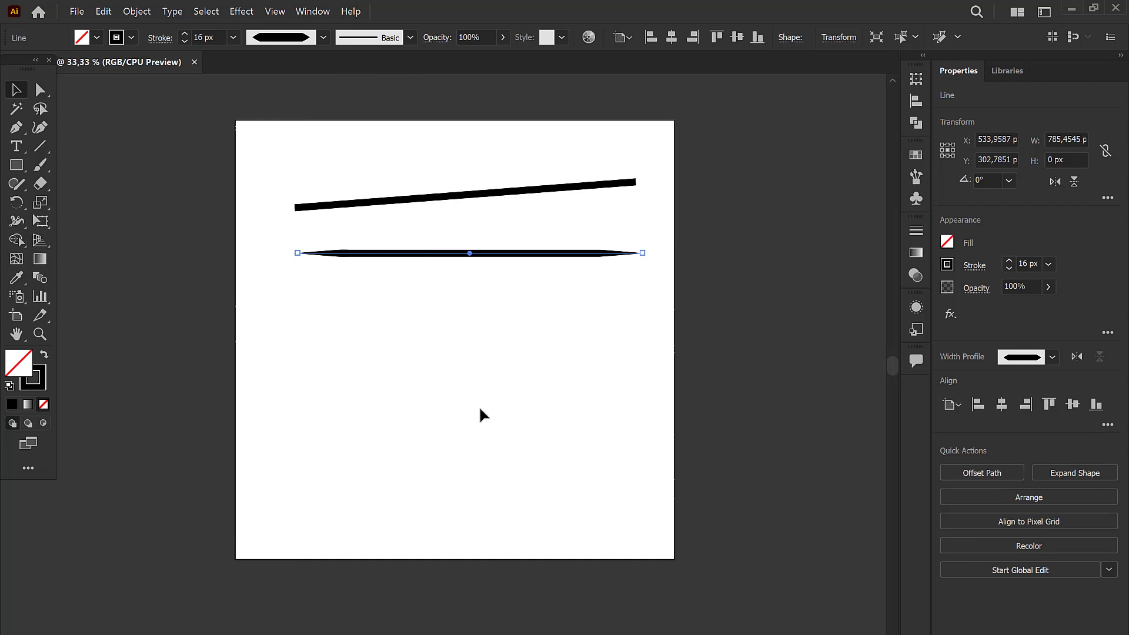
left_click_drag(174, 165, 751, 338)
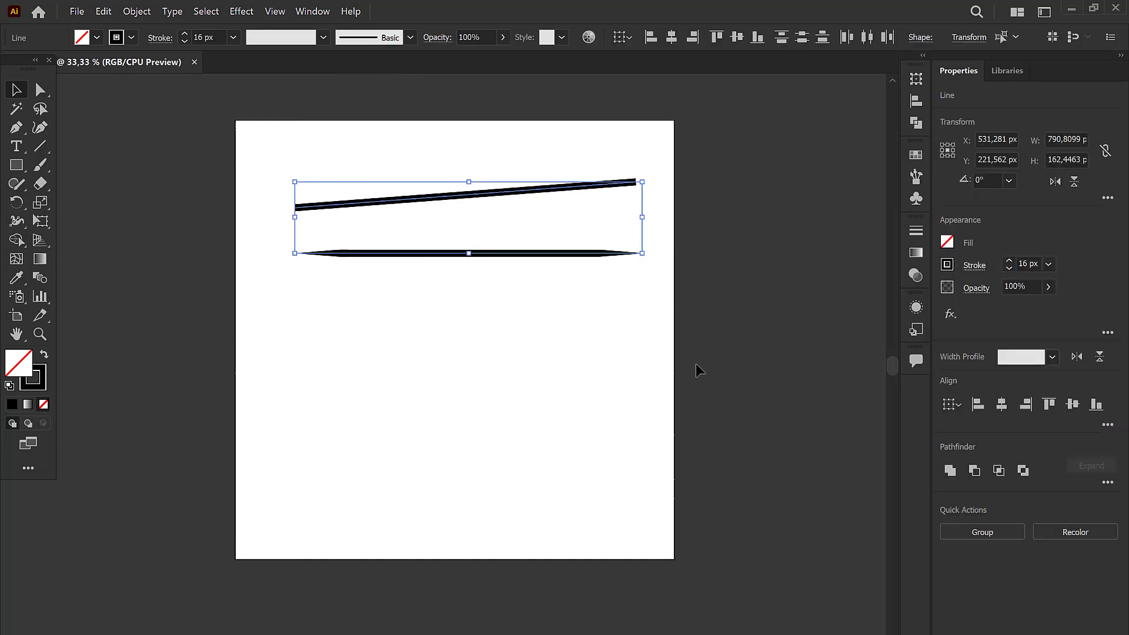
key("Delete")
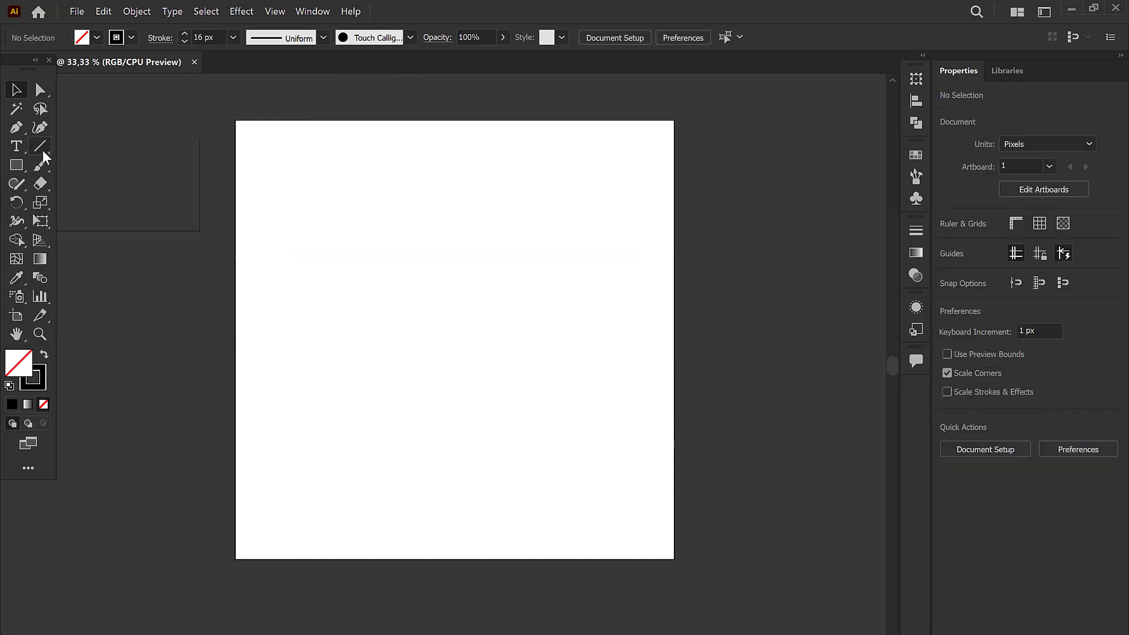
Draw two arcs with the Arc tool that meet at their ends to form a leaf
left_click(43, 150)
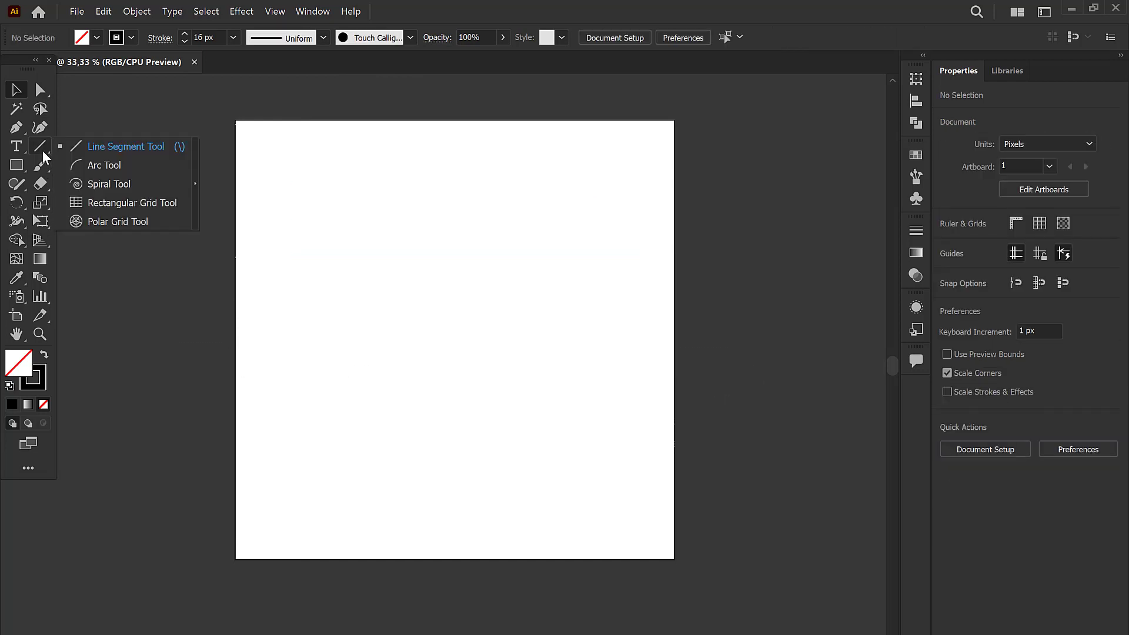
left_click(94, 165)
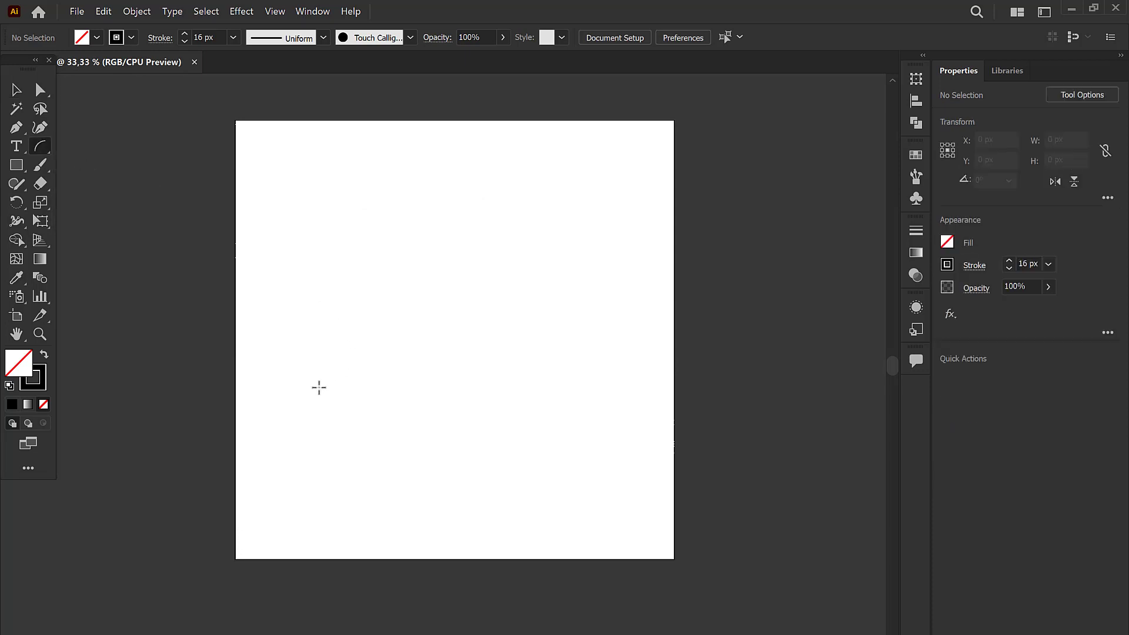
mouse_move(278, 339)
left_mouse_down()
mouse_move(616, 237)
mouse_move(594, 199)
mouse_move(469, 179)
mouse_move(566, 179)
mouse_move(626, 296)
mouse_move(594, 228)
left_mouse_up()
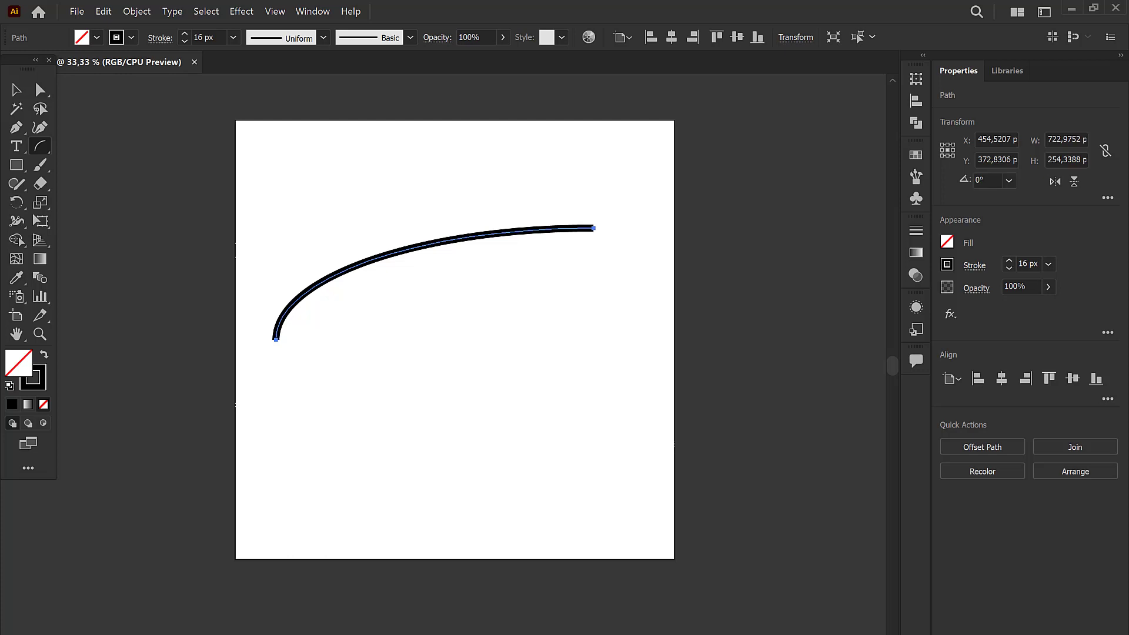
key("ctrl+z")
key("ctrl+z")
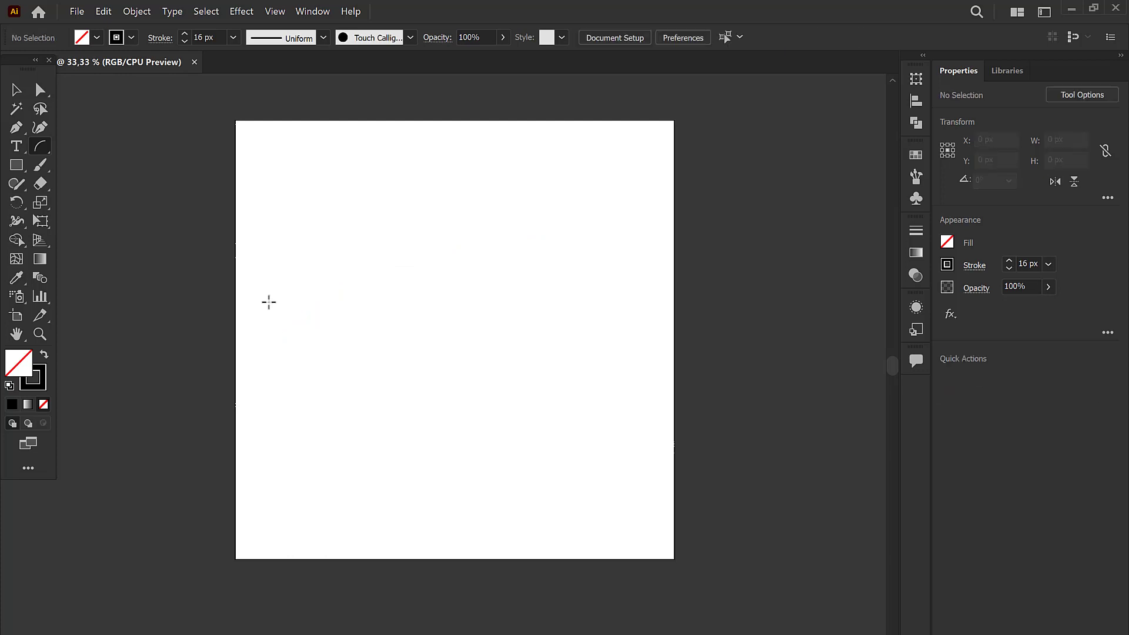
mouse_move(267, 315)
left_mouse_down()
mouse_move(395, 298)
mouse_move(433, 275)
left_mouse_up()
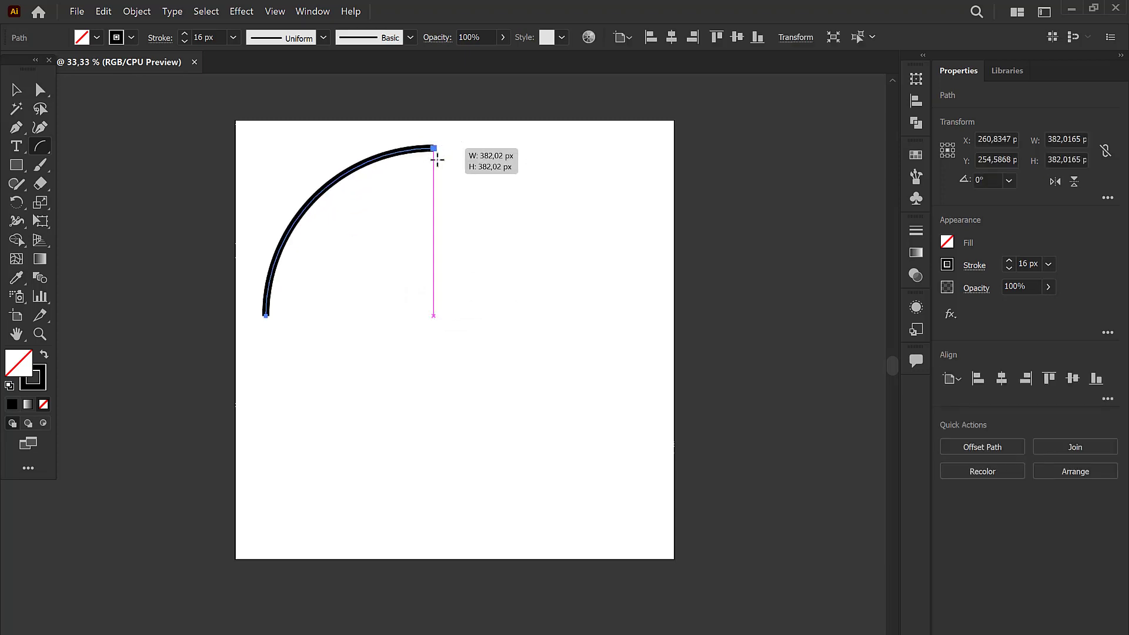
left_click_drag(433, 148, 390, 319)
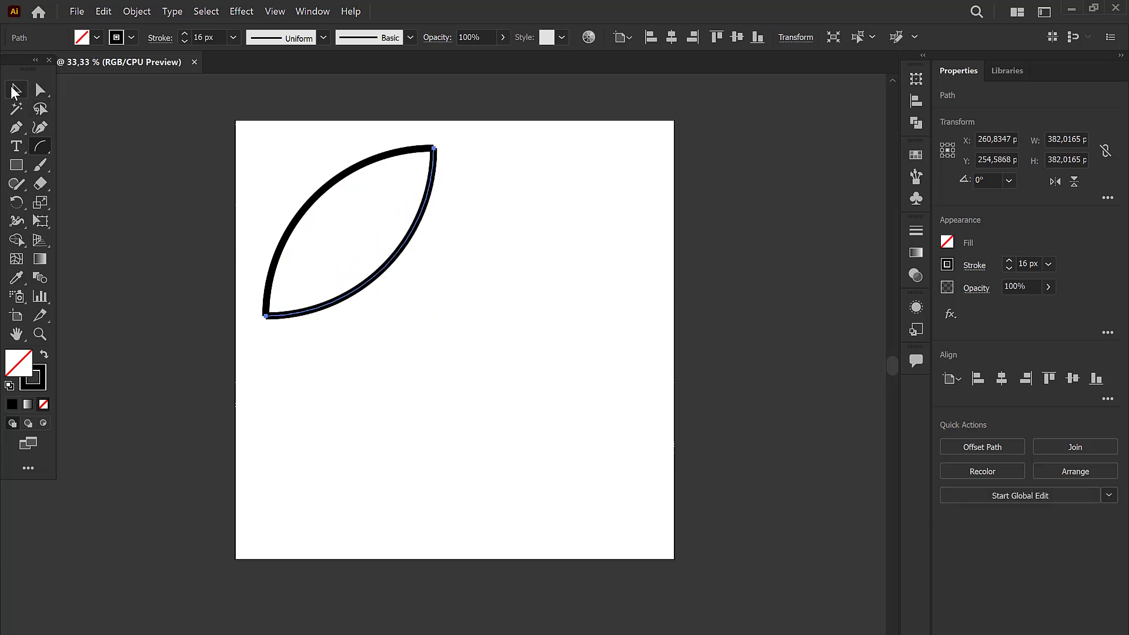
Move the lower arc away, undo the move, and select then deselect the leaf
left_click(15, 92)
left_click(484, 358)
left_click_drag(394, 261, 466, 288)
left_click(461, 327)
key("ctrl+z")
left_click(344, 227)
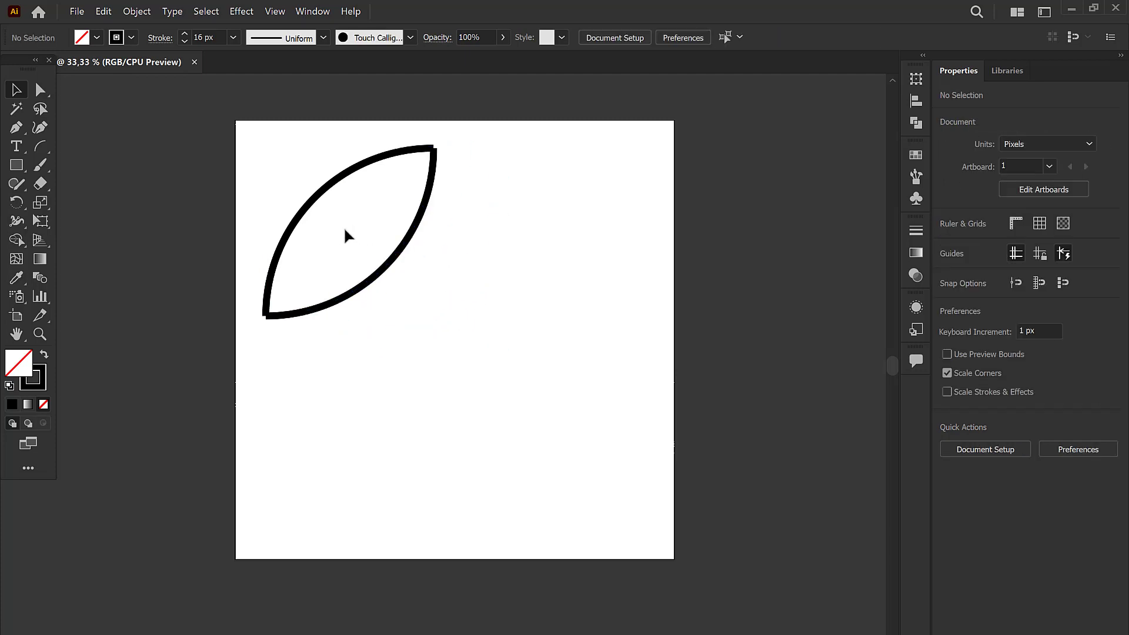
left_click_drag(344, 230, 465, 281)
left_click(466, 281)
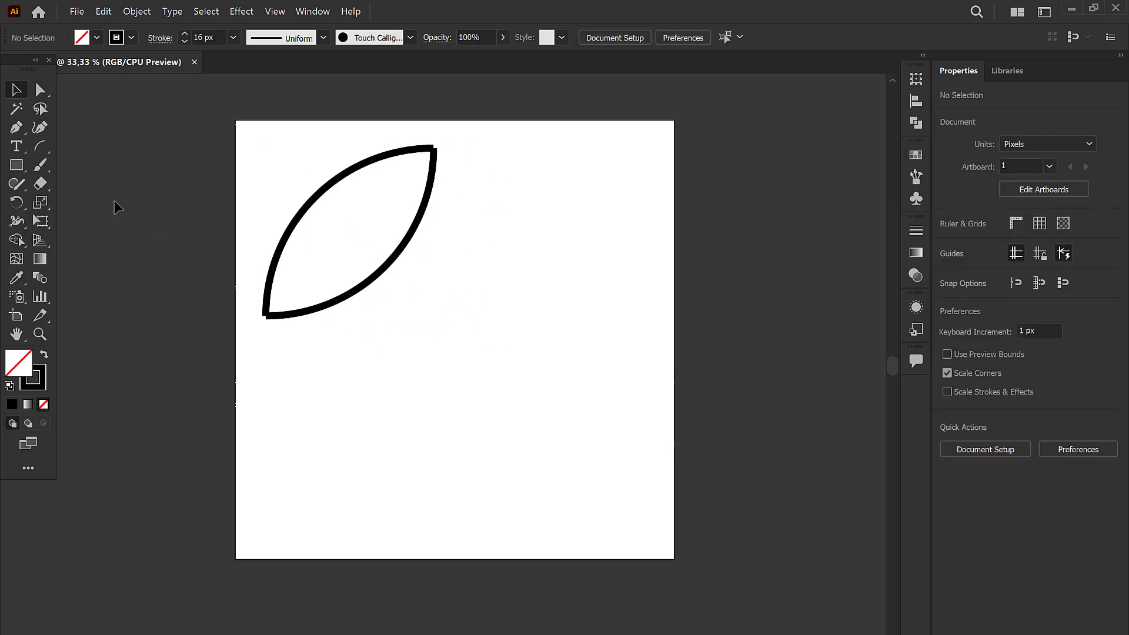
Draw a spiral over the top of the leaf with the Spiral tool
left_click(37, 150)
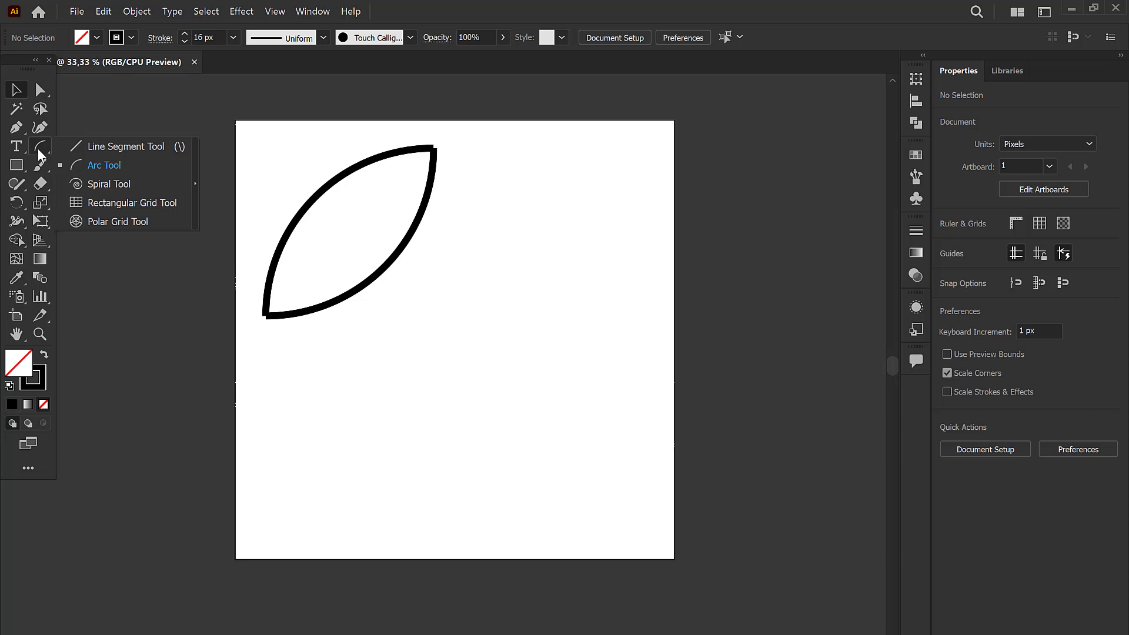
left_click(94, 184)
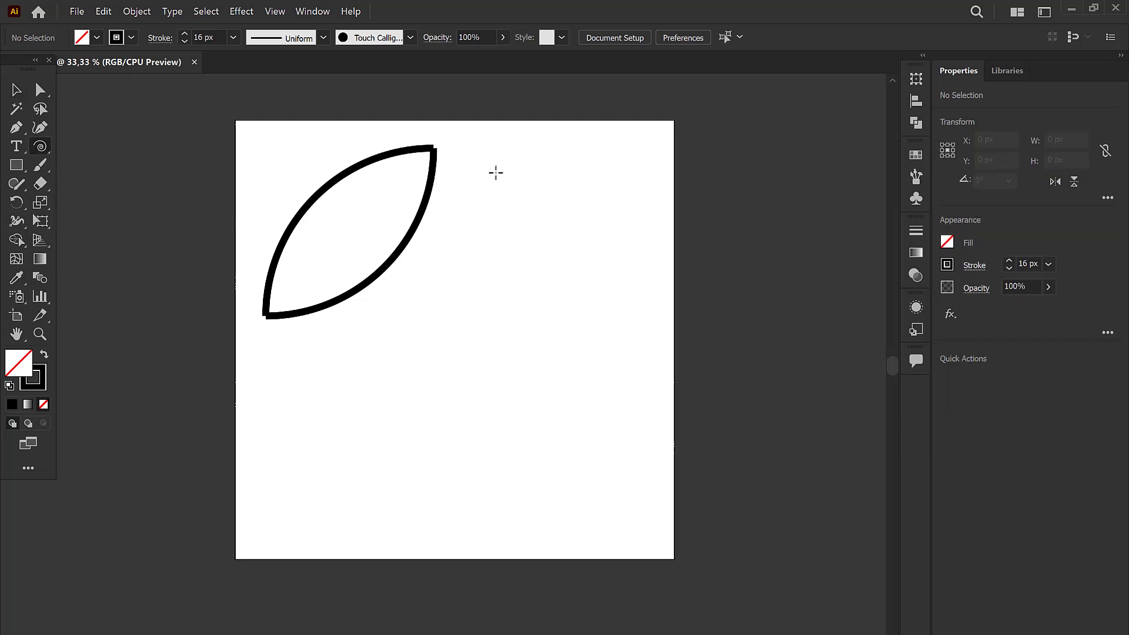
left_click_drag(488, 175, 548, 224)
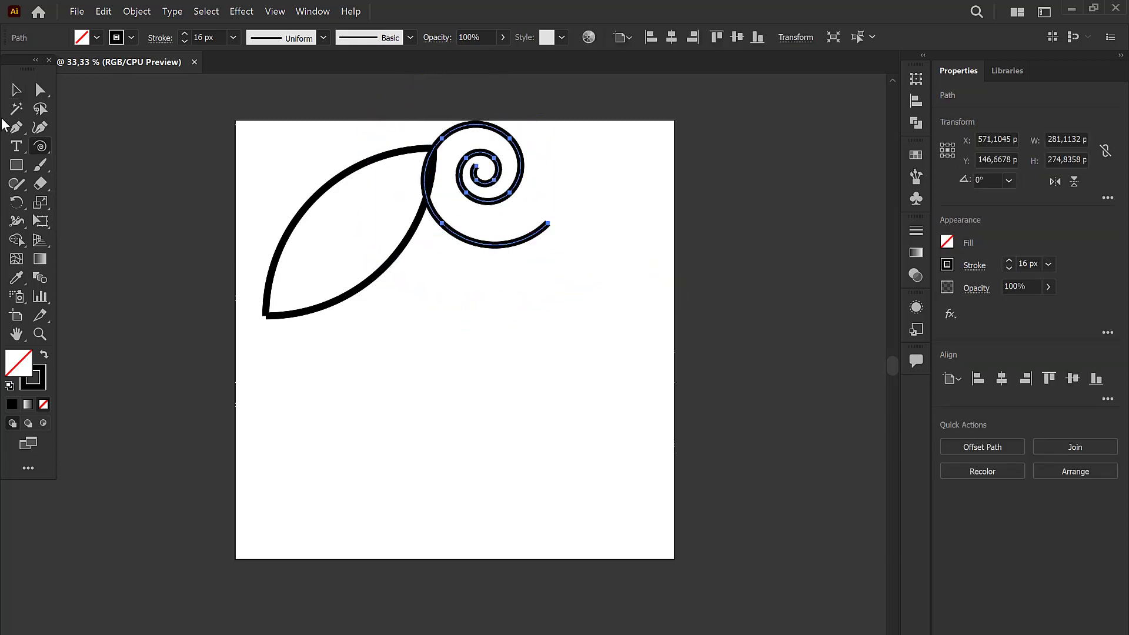
Rotate the spiral 180° and move it down-right, clear of the leaf
left_click(16, 89)
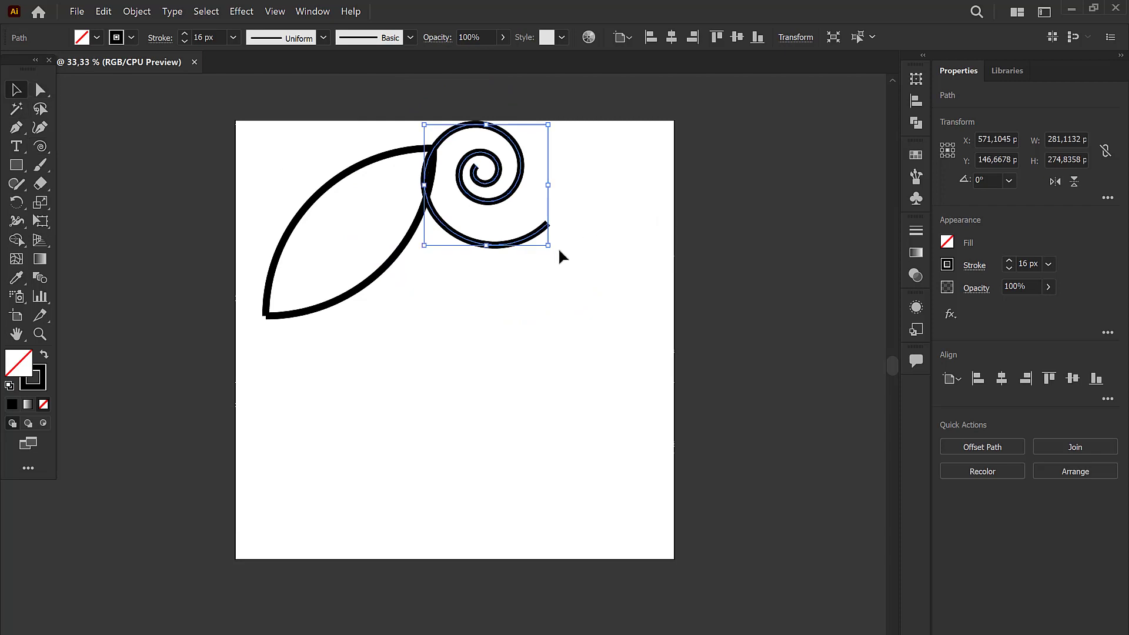
left_click_drag(549, 246, 395, 131)
left_click(633, 312)
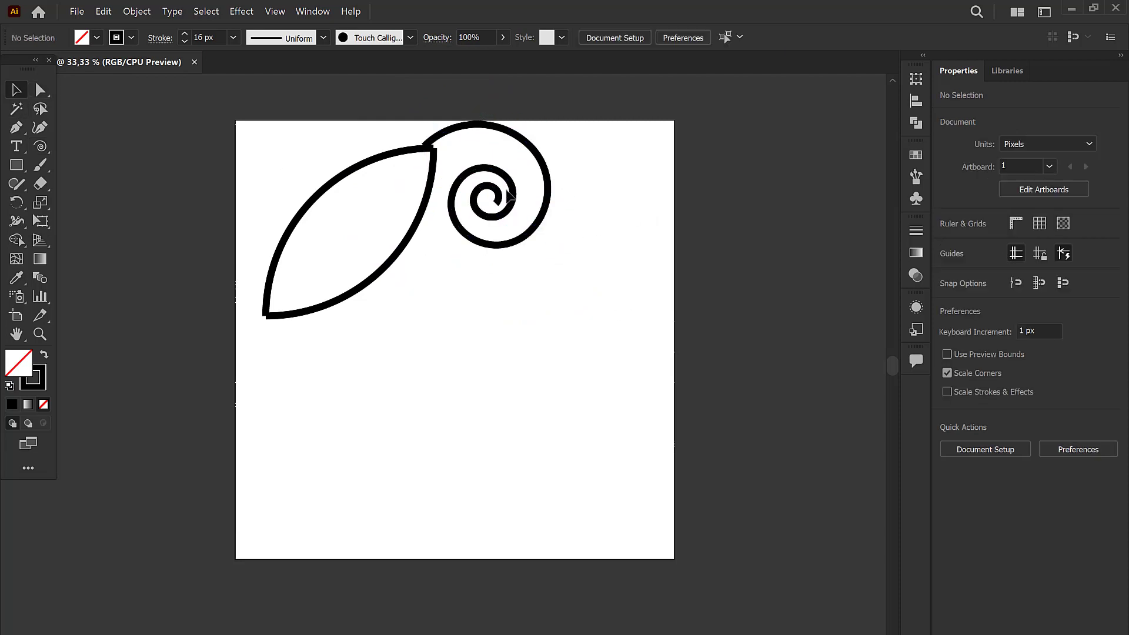
left_click_drag(507, 194, 572, 241)
left_click(79, 200)
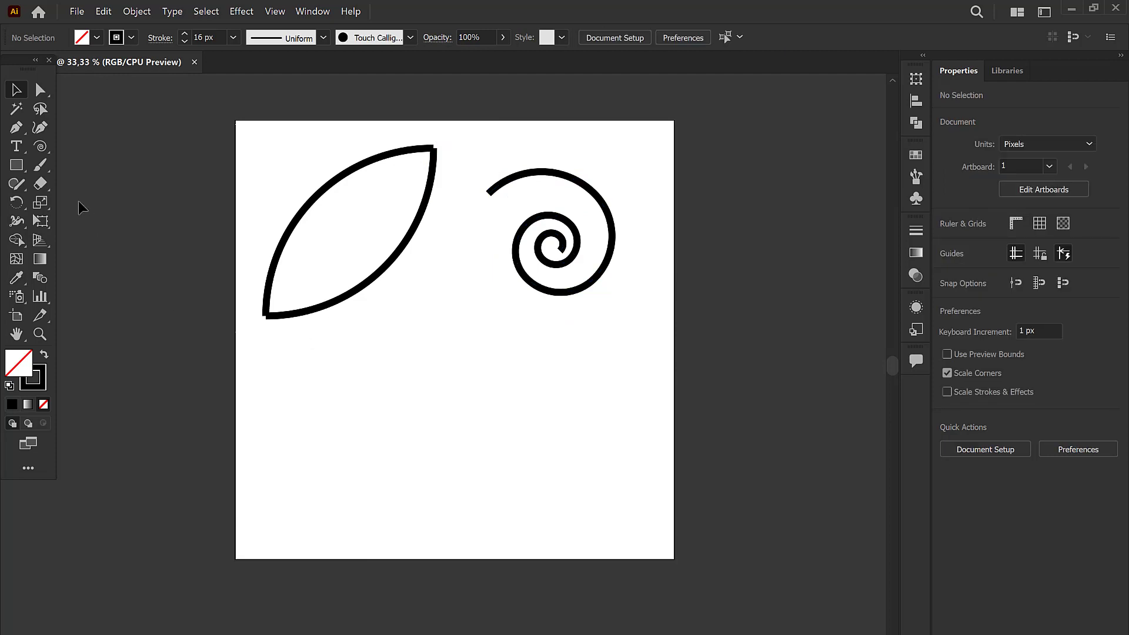
left_click_drag(36, 150, 94, 197)
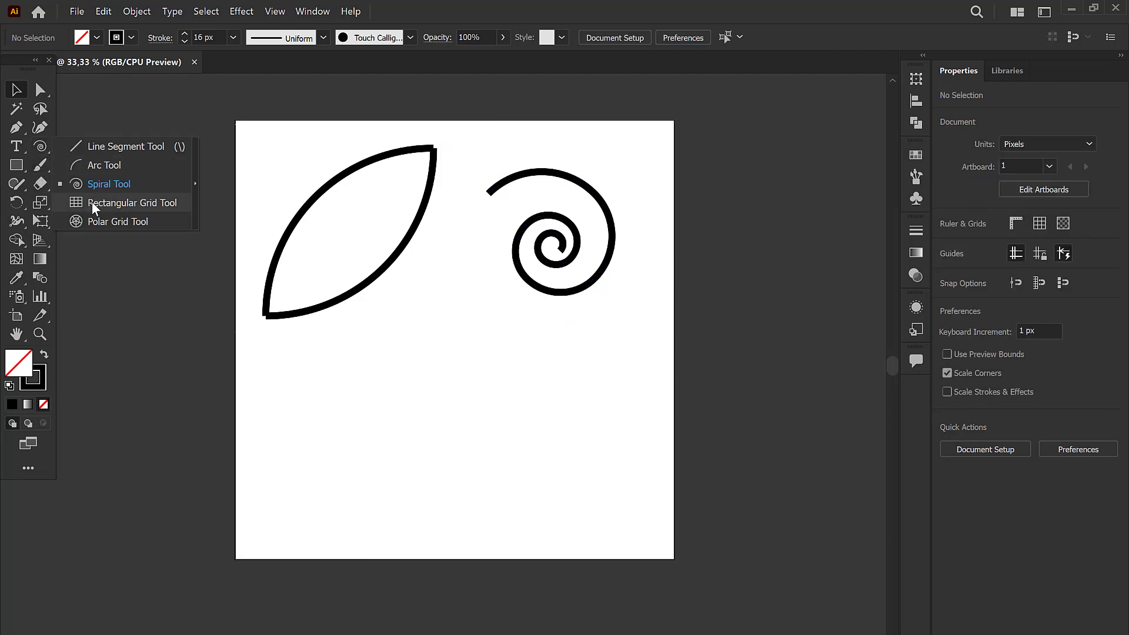
Draw a square 6x6 rectangular grid below the leaf
left_click(92, 202)
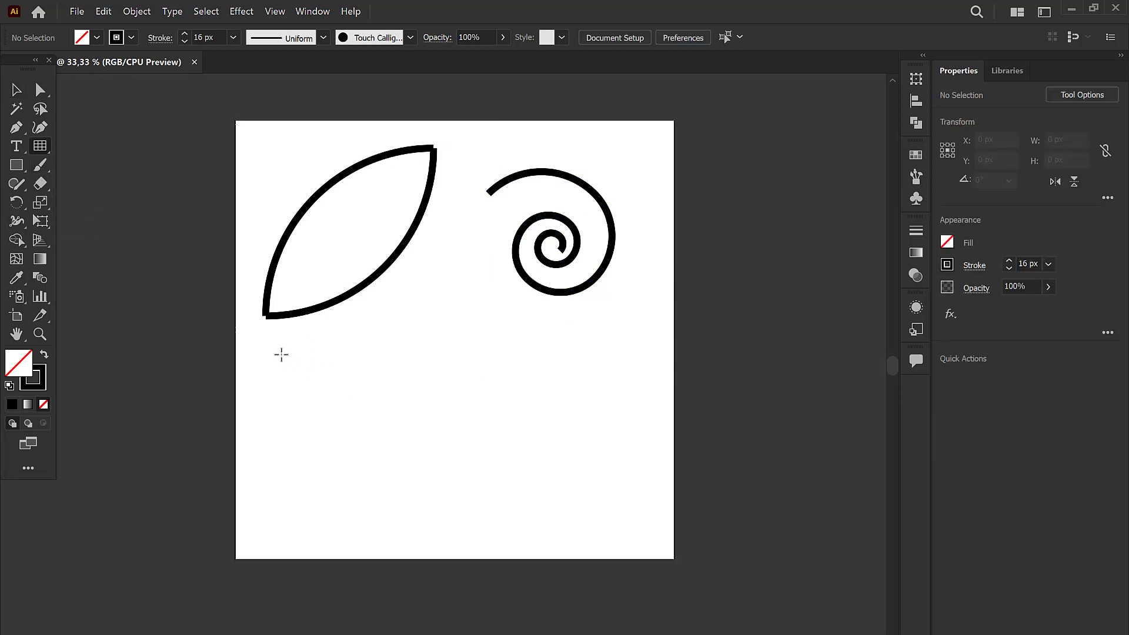
left_click_drag(281, 354, 440, 507)
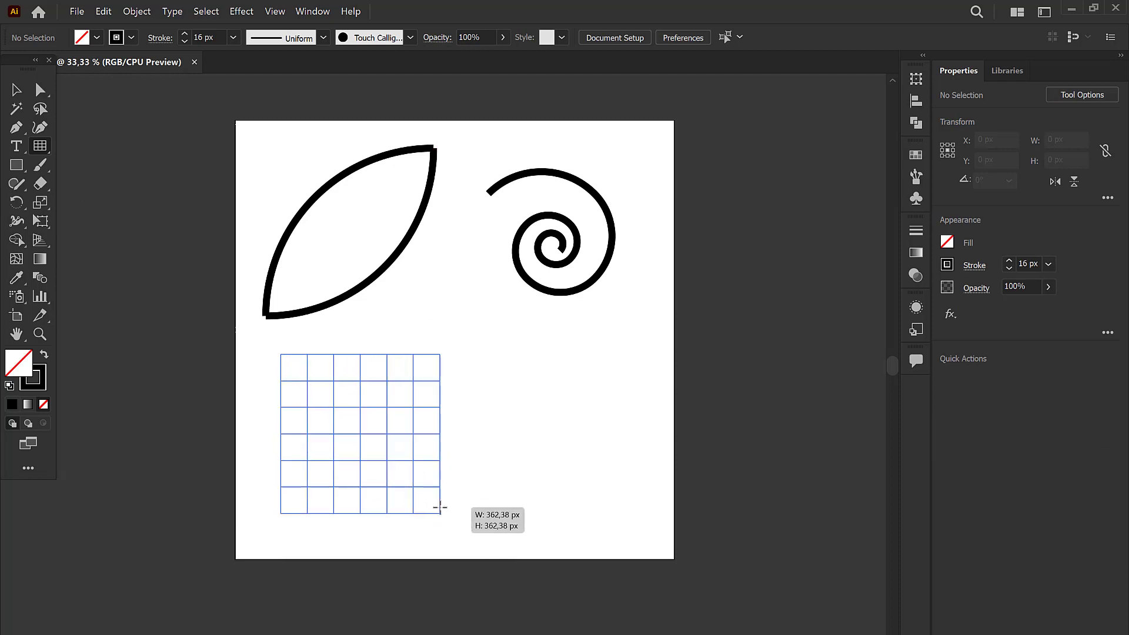
left_click_drag(440, 507, 444, 517)
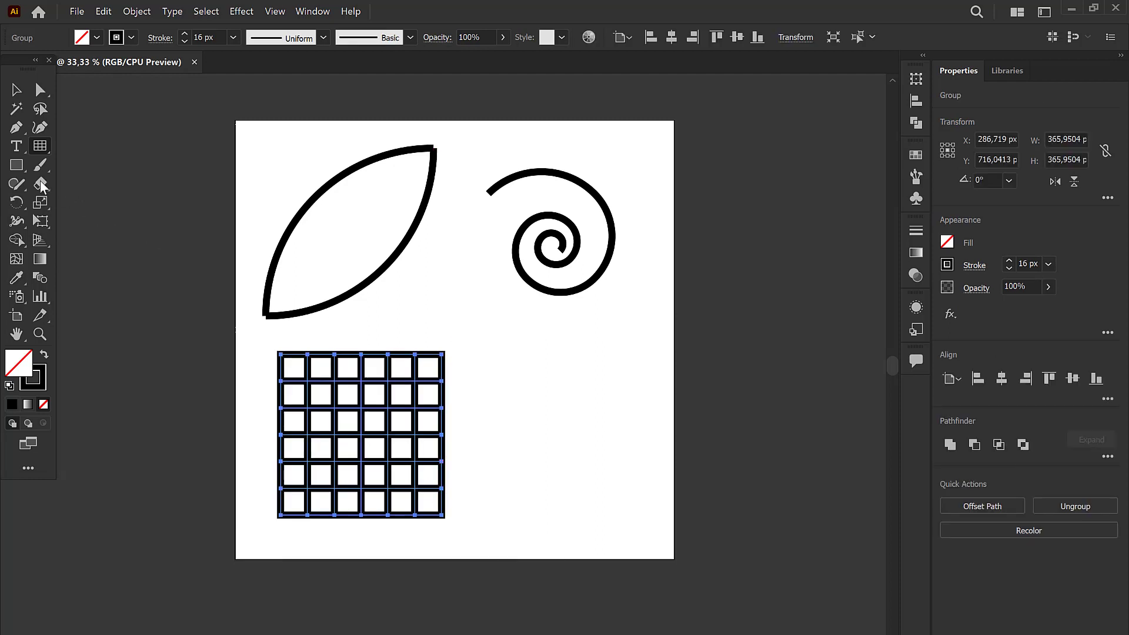
Draw a circular polar grid below the spiral and deselect it
left_click(38, 147)
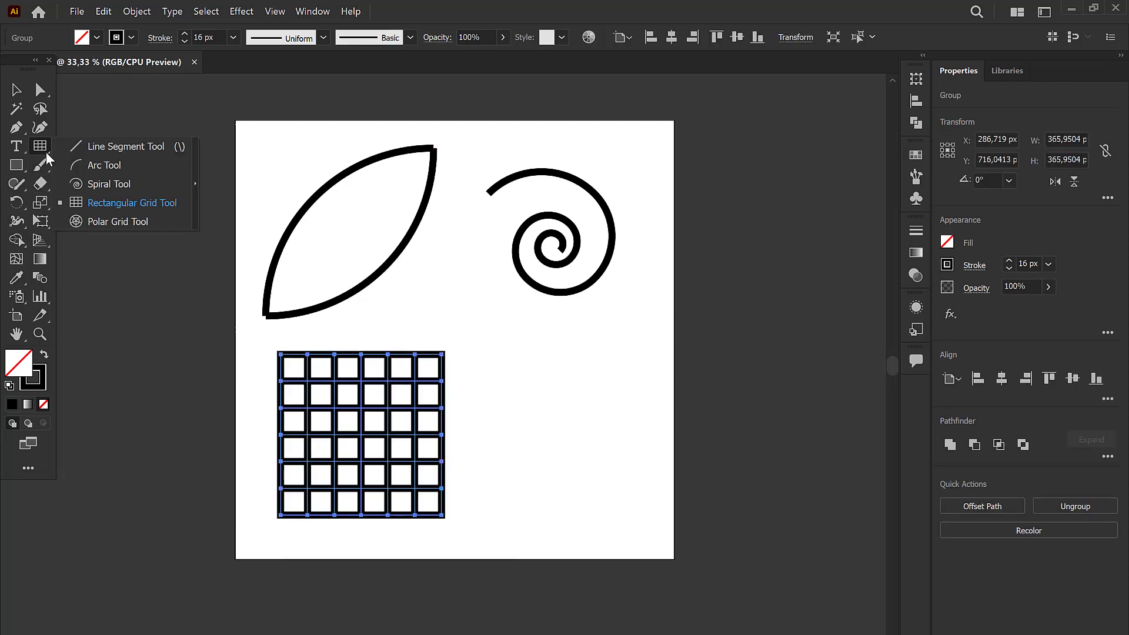
left_click(94, 221)
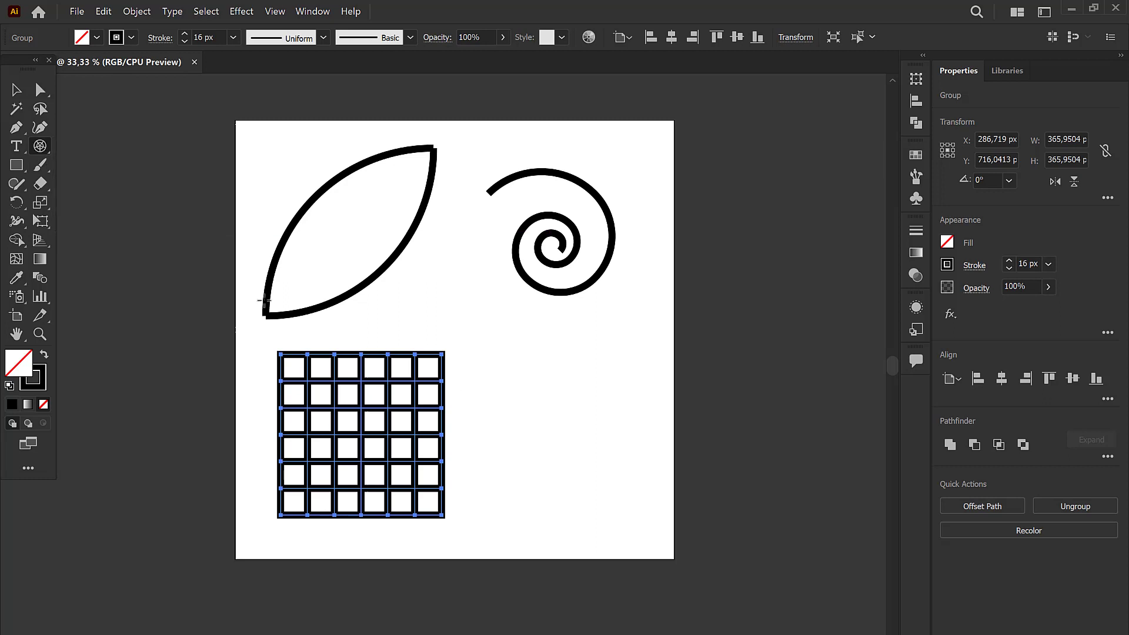
left_click_drag(504, 348, 637, 506)
key("v")
left_click(724, 434)
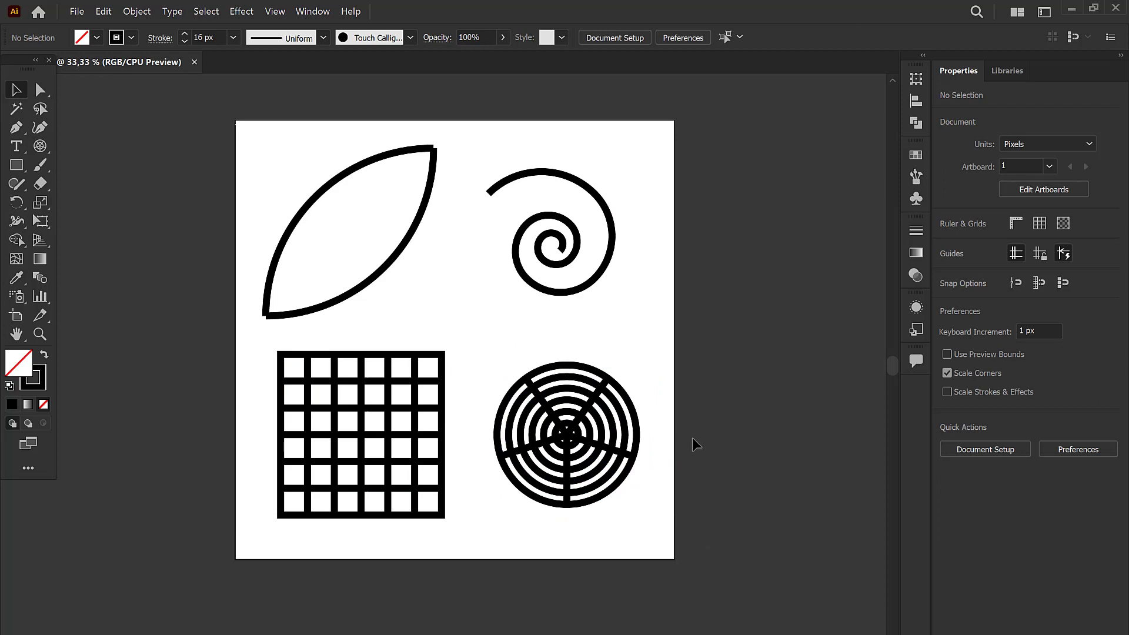
Marquee-select the lines, spiral and grids covering the artboard
left_click_drag(137, 132, 762, 541)
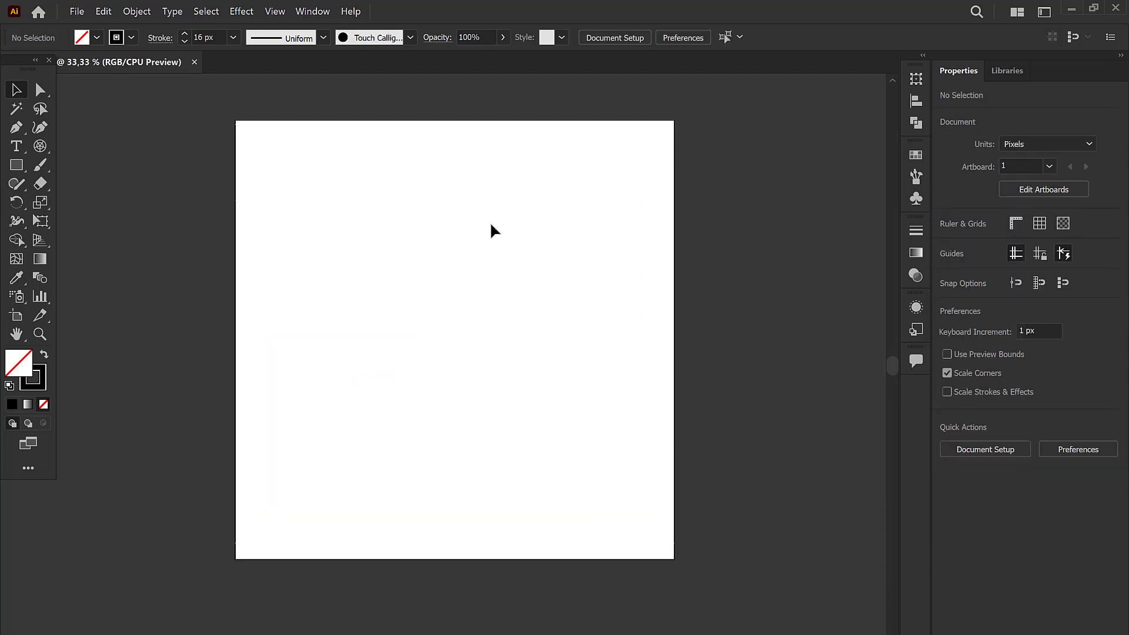
left_click(7, 162)
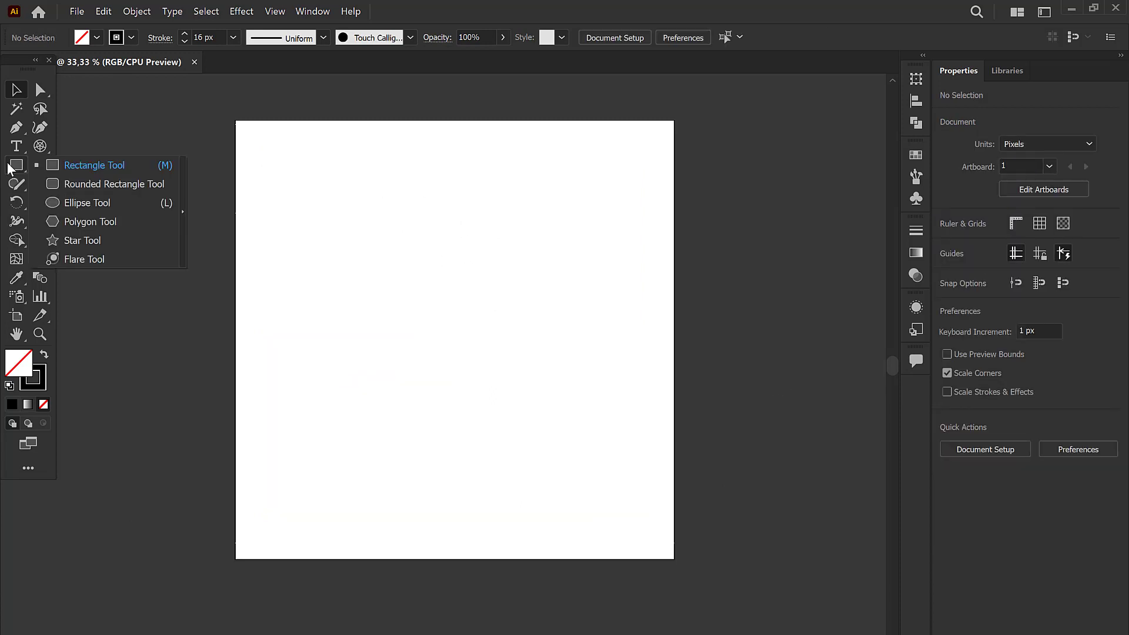
left_click(80, 164)
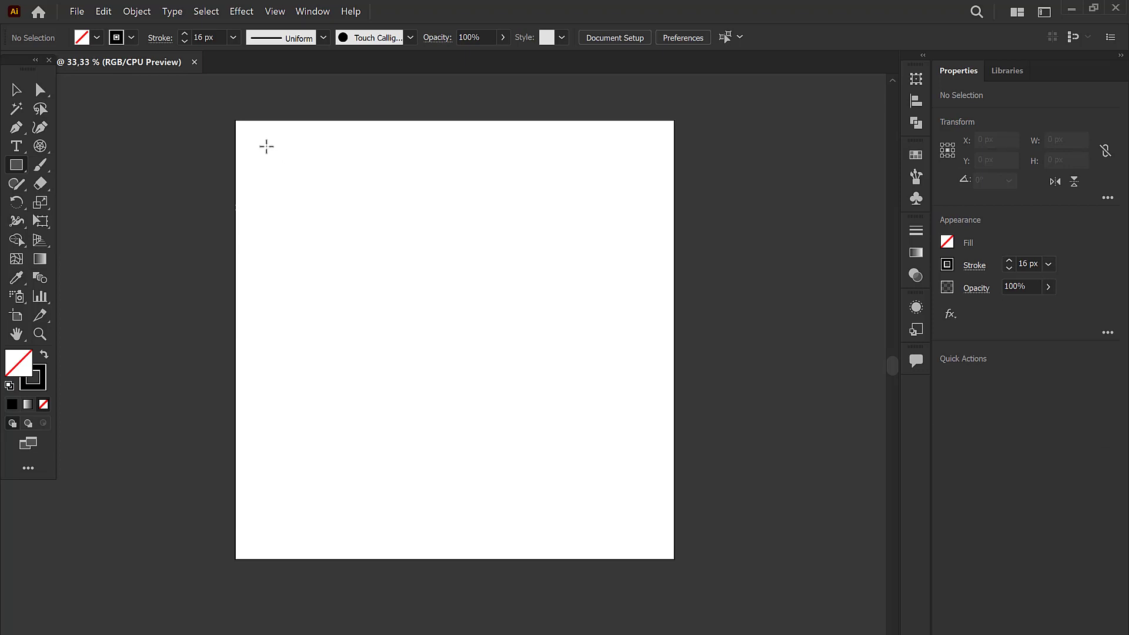
left_click_drag(266, 146, 557, 347)
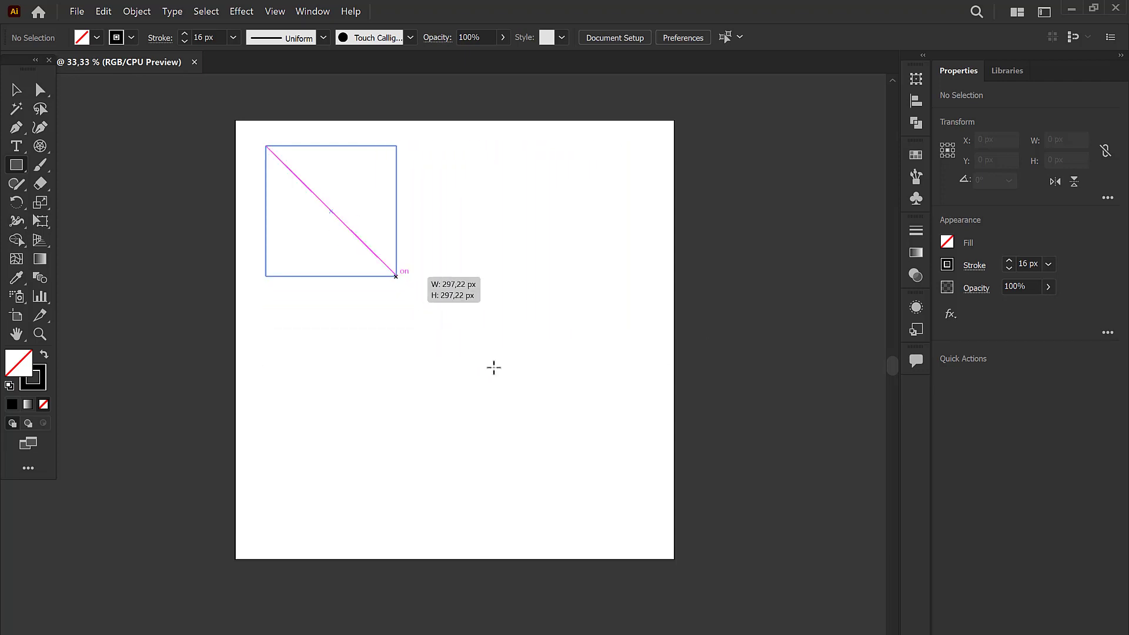
mouse_move(557, 348)
left_mouse_down()
mouse_move(642, 378)
mouse_move(616, 314)
left_mouse_up()
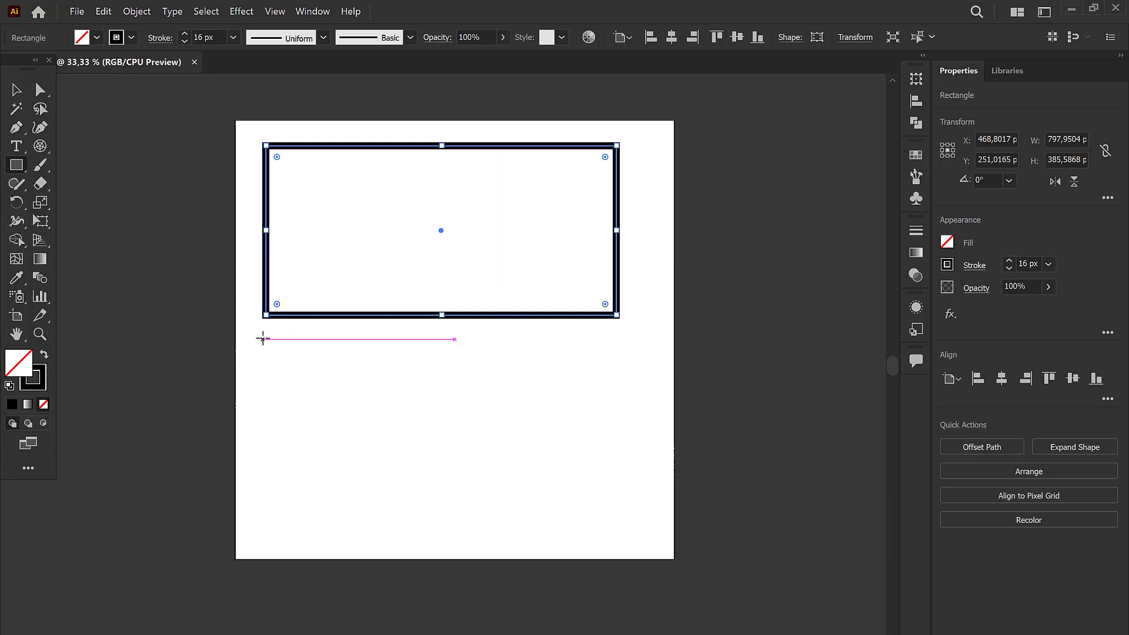
mouse_move(265, 339)
left_mouse_down()
mouse_move(472, 494)
mouse_move(456, 481)
left_mouse_up()
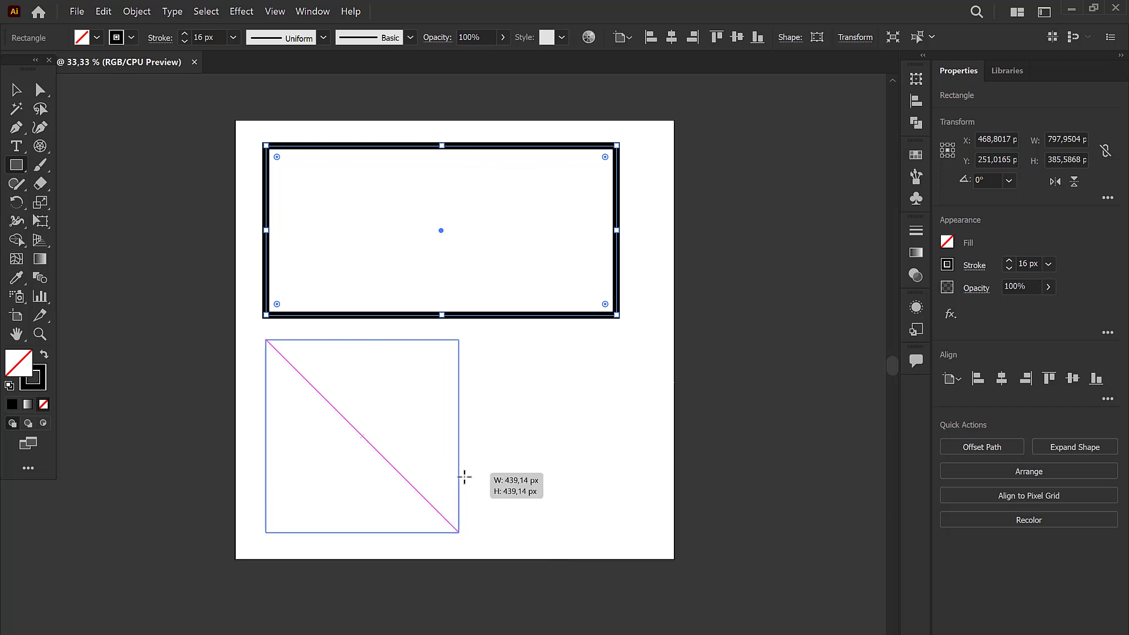
left_click_drag(456, 481, 462, 464)
key("v")
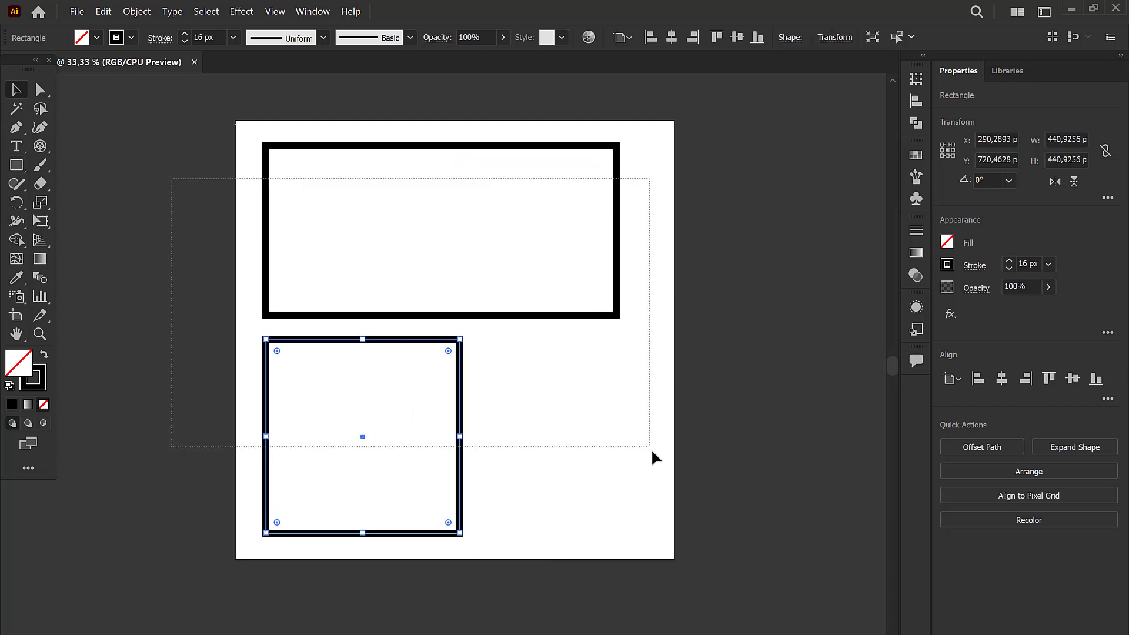
left_click_drag(162, 177, 650, 450)
key("Delete")
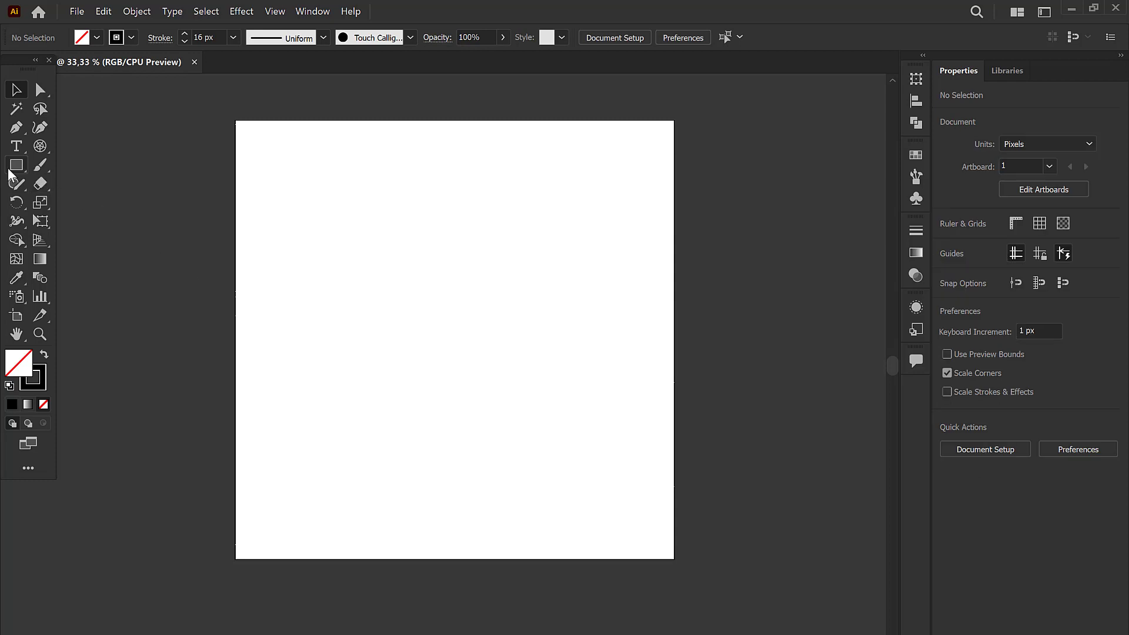
Draw a large rounded-corner square, then scale it down toward the top-left
right_click(16, 169)
left_click(147, 184)
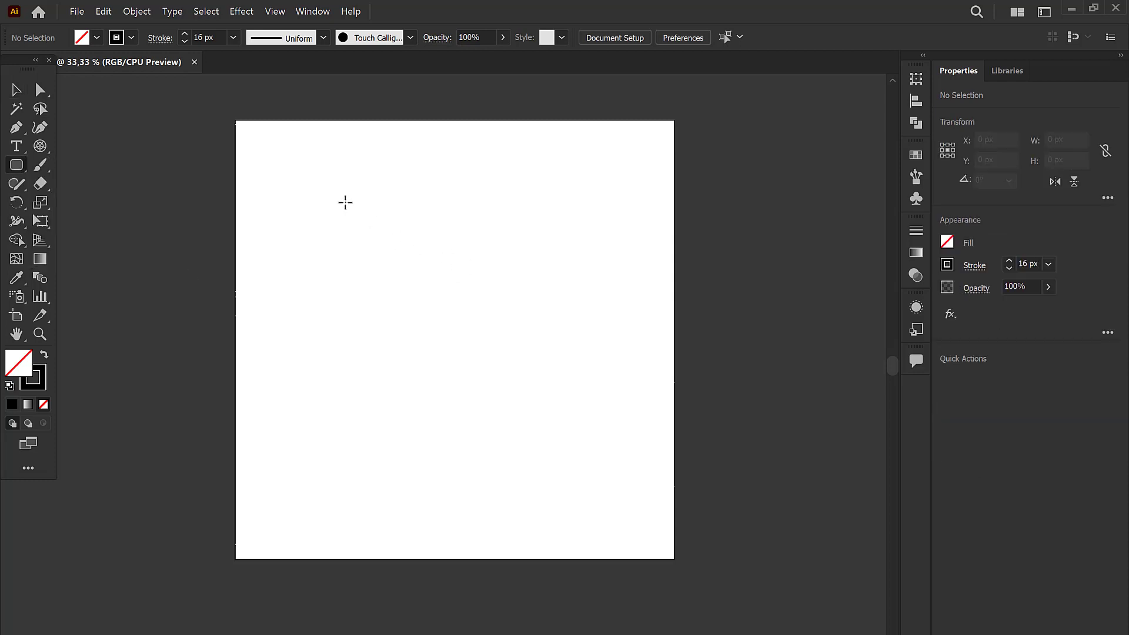
left_click_drag(304, 186, 608, 493)
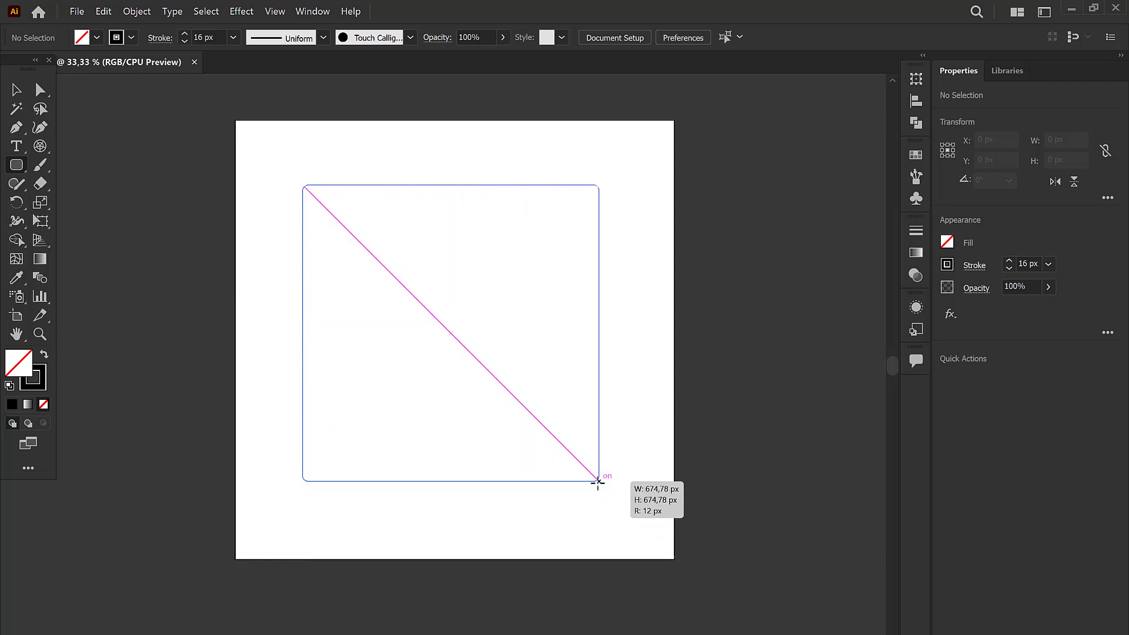
mouse_move(608, 494)
left_mouse_down()
mouse_move(576, 458)
mouse_move(610, 492)
left_mouse_up()
key("v")
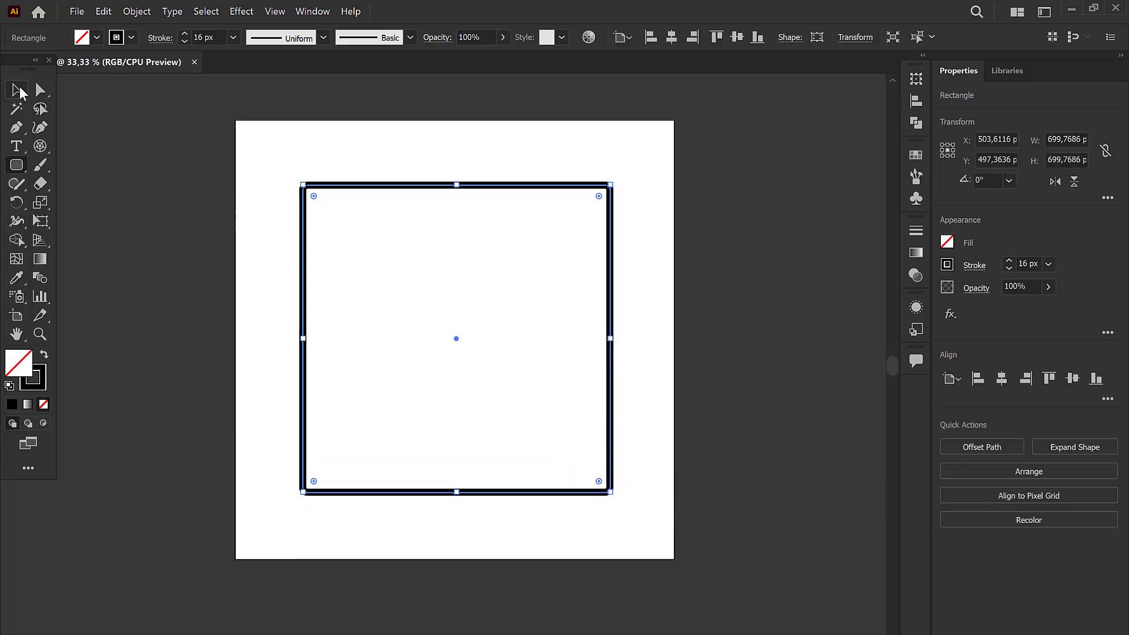
left_click(518, 277)
left_click(612, 494)
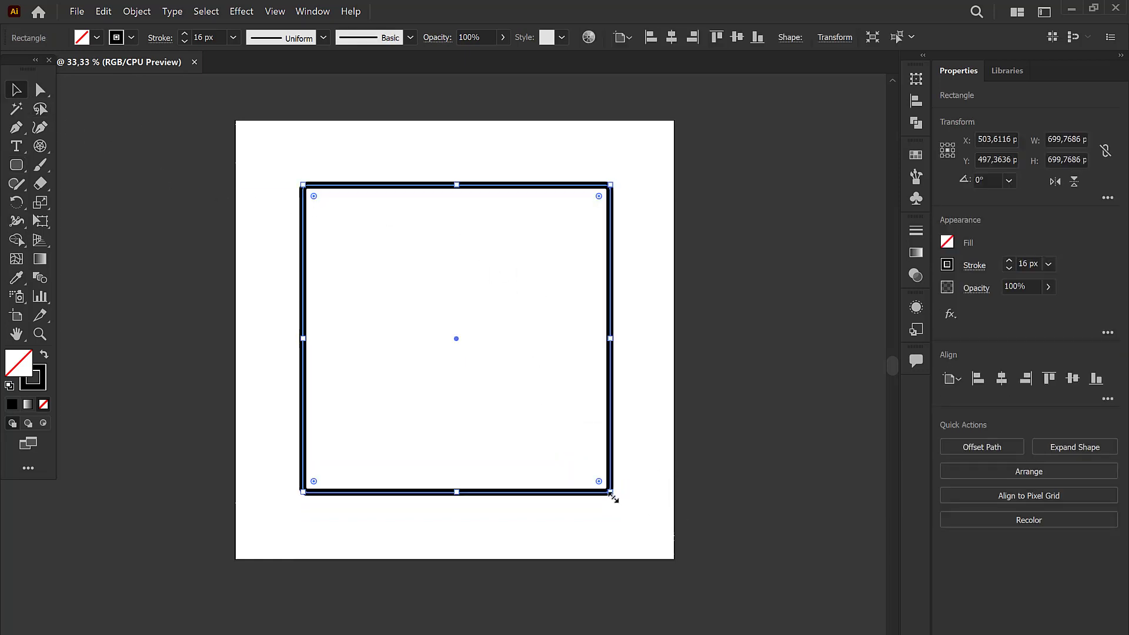
left_click_drag(612, 495, 464, 300)
left_click(464, 302)
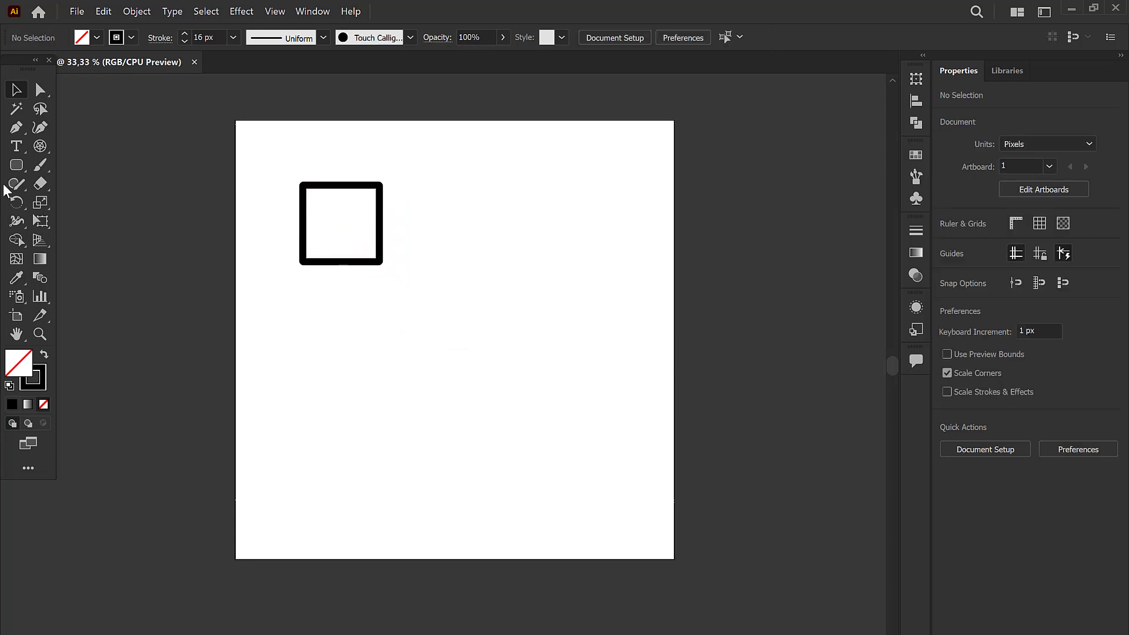
Draw a plain square to the right of the rounded square
left_click(16, 165)
left_click(65, 165)
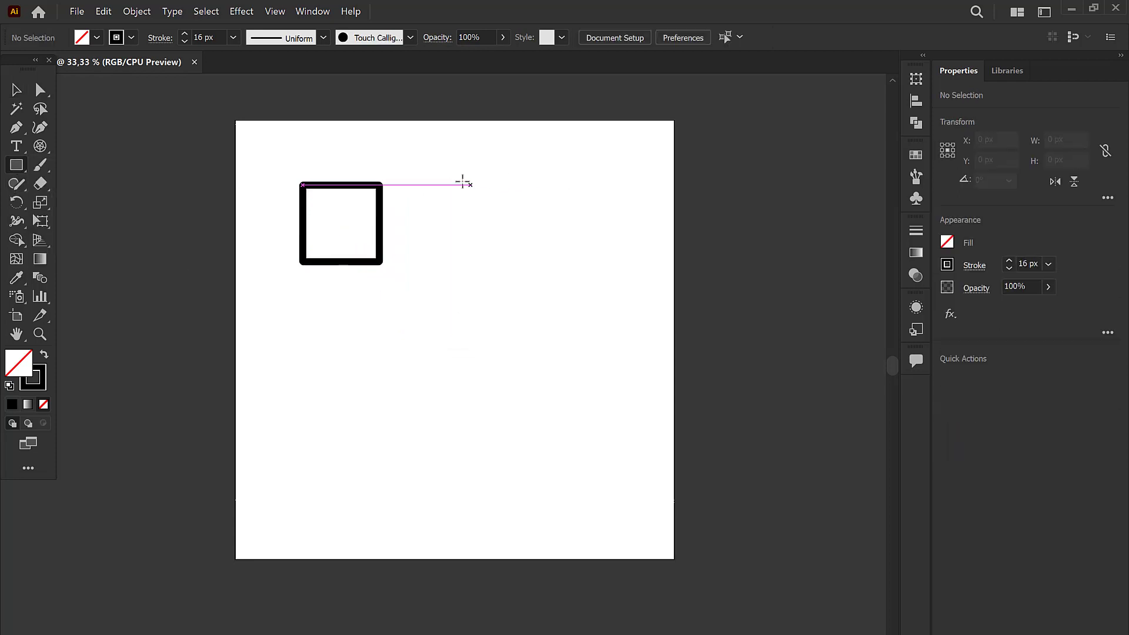
mouse_move(455, 180)
left_mouse_down()
mouse_move(550, 229)
mouse_move(544, 268)
left_mouse_up()
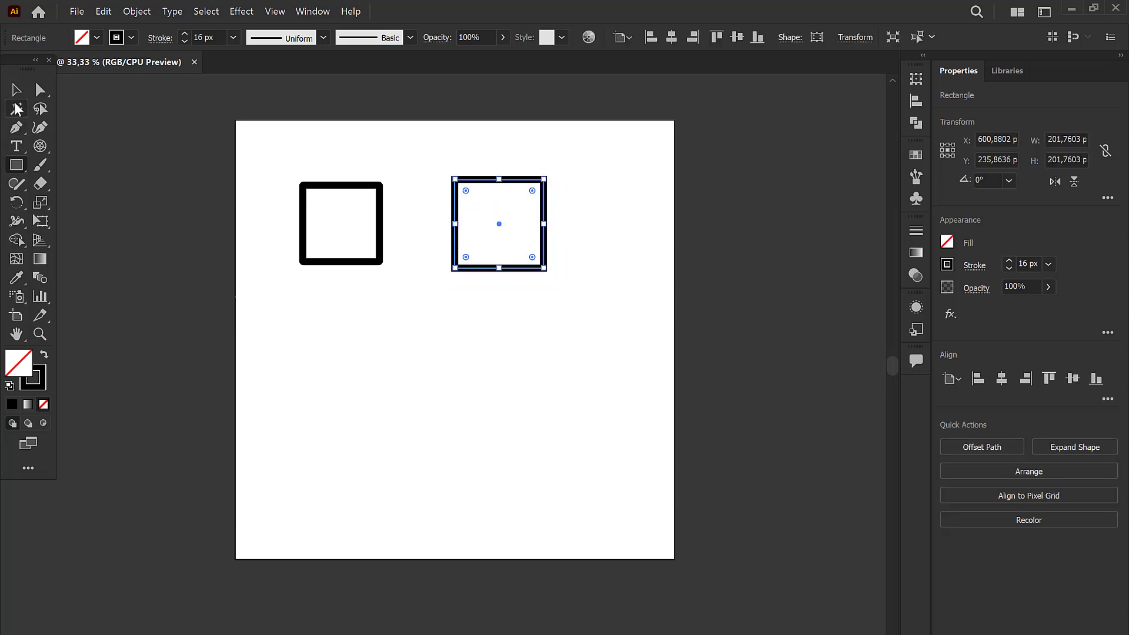
left_click(16, 89)
left_click(481, 557)
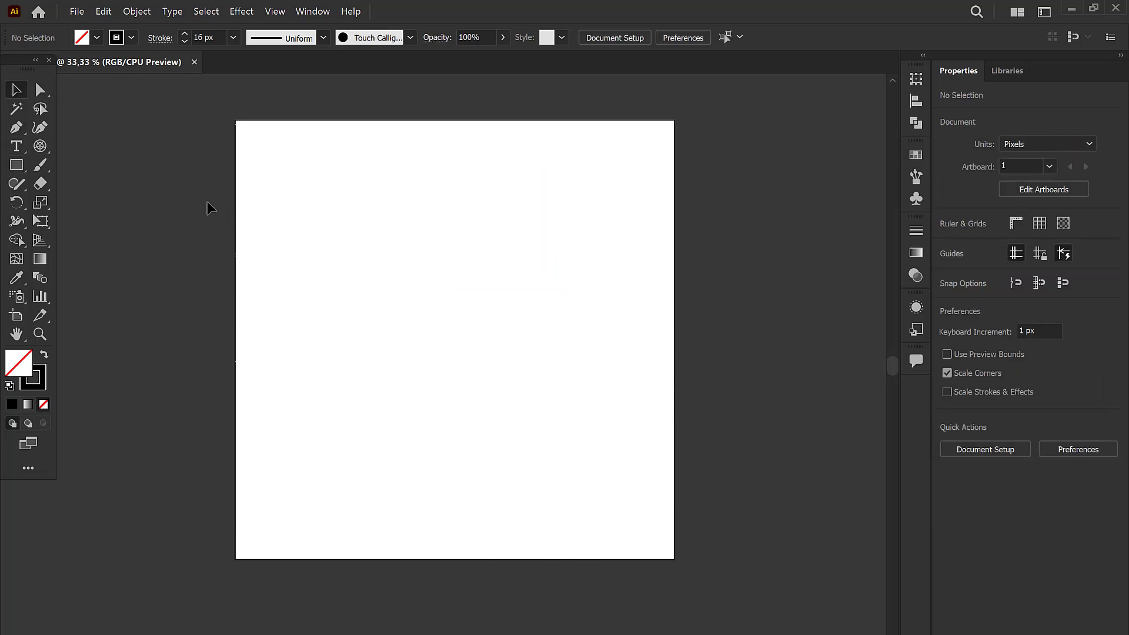
left_click(22, 167)
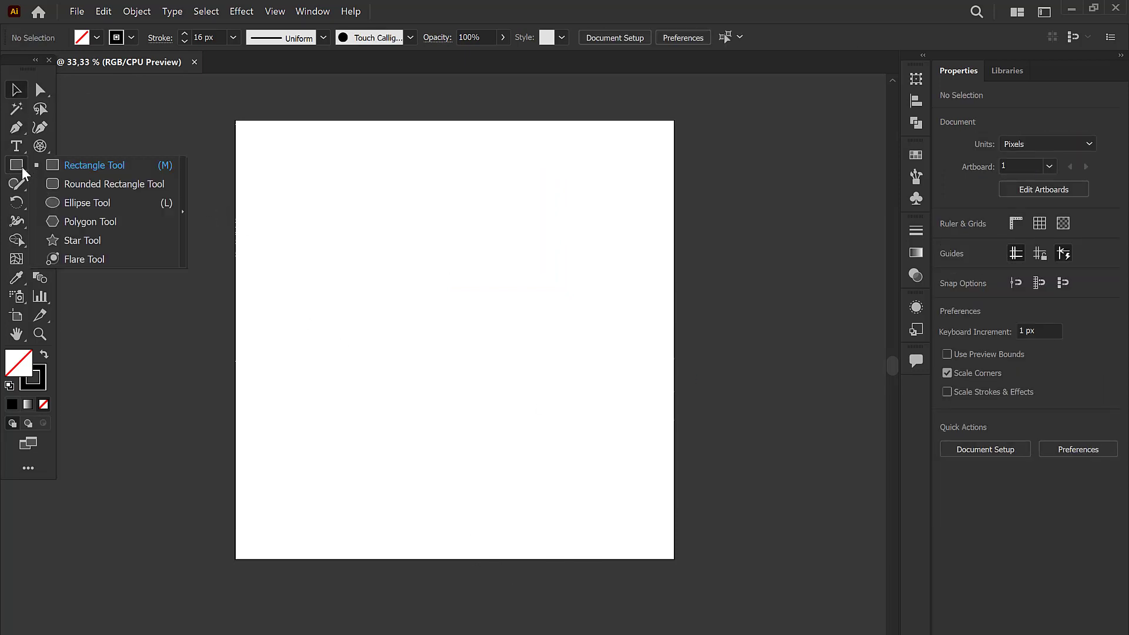
left_click(68, 202)
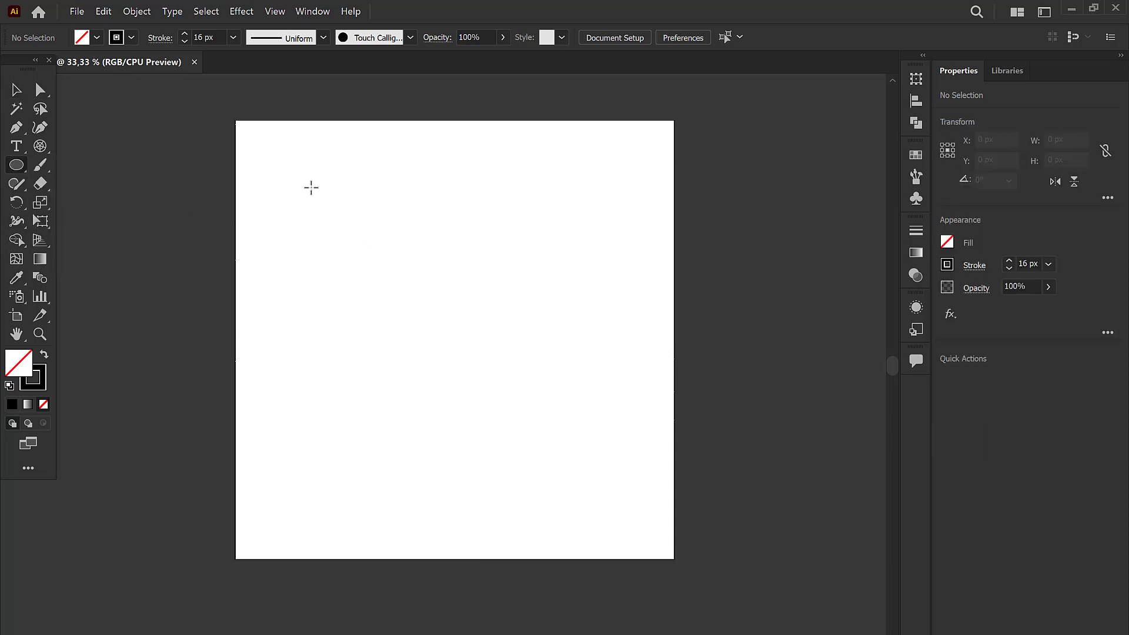
left_click_drag(318, 196, 612, 417)
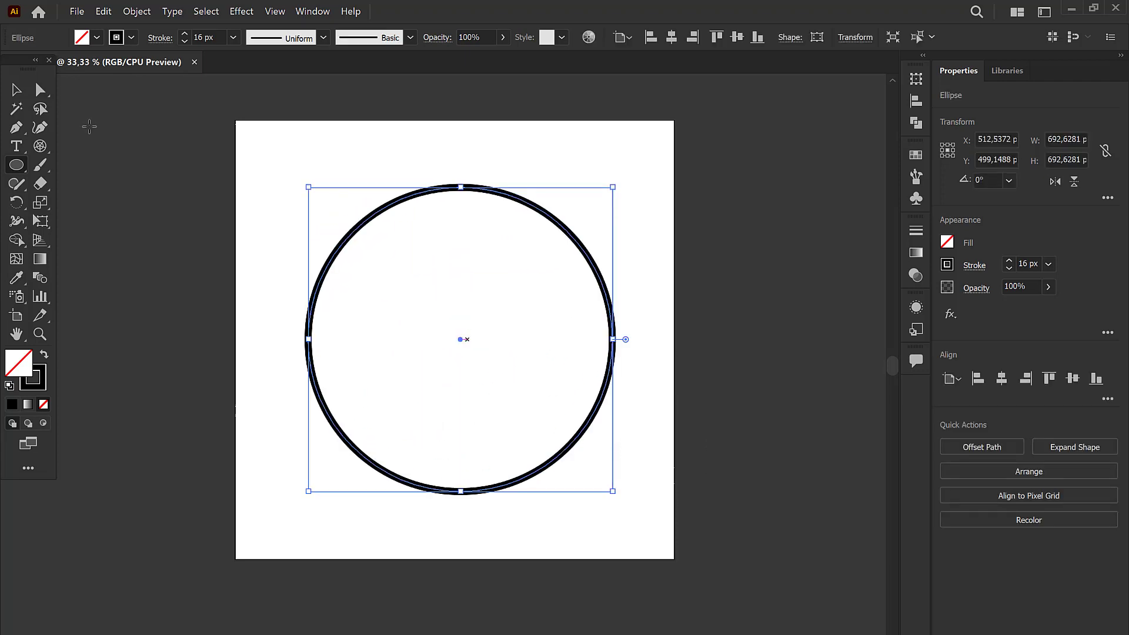
left_click(15, 95)
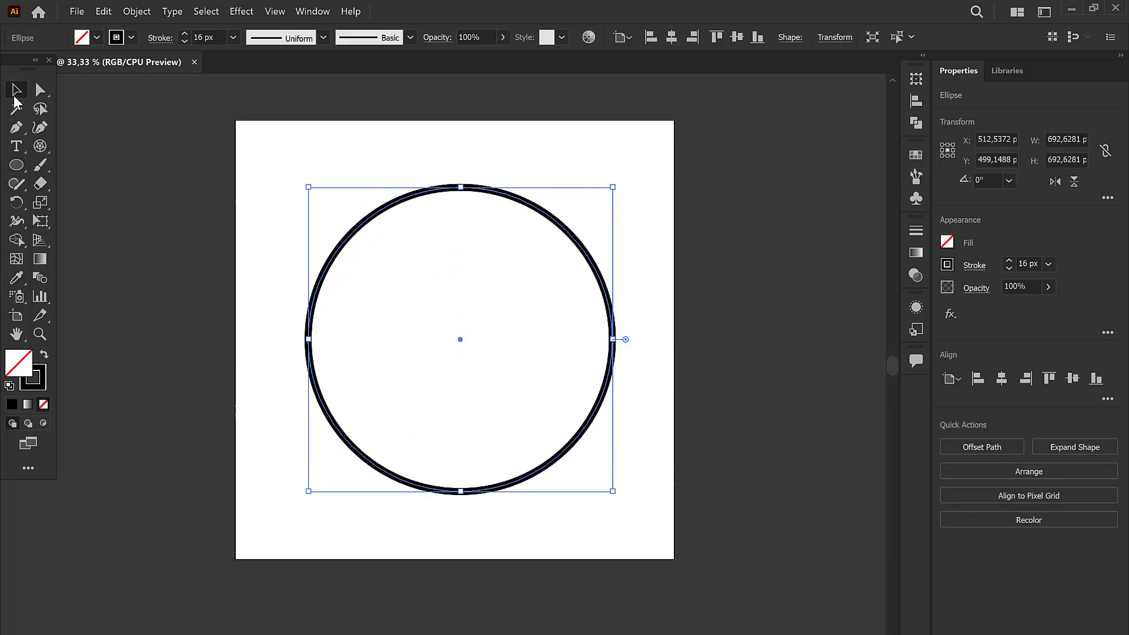
left_click_drag(297, 169, 708, 473)
key("Delete")
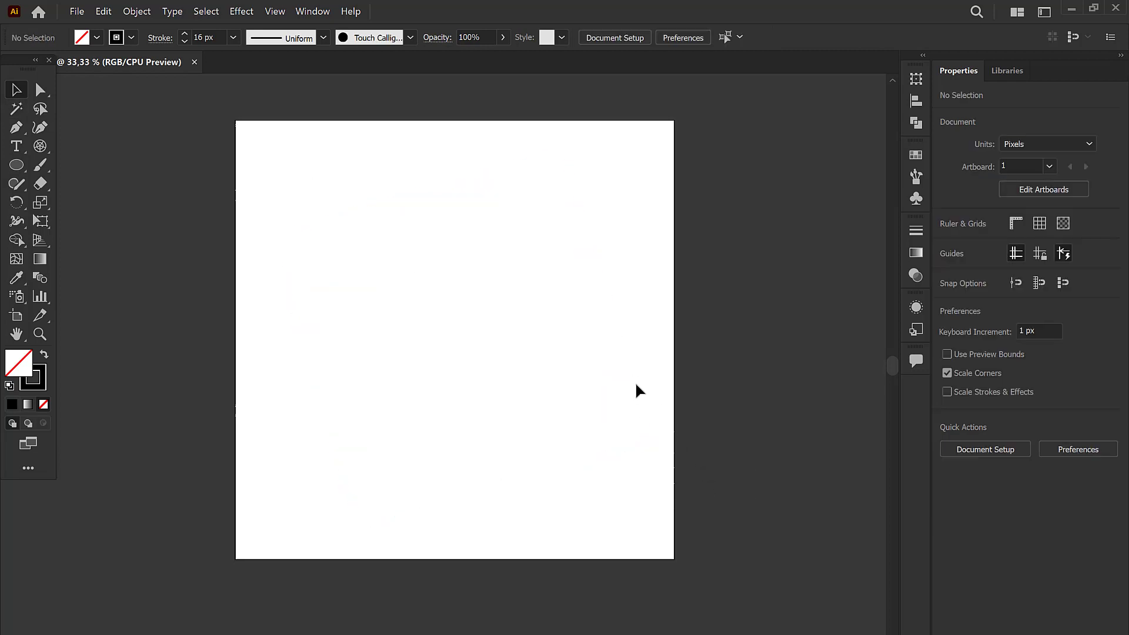
Draw a hexagon near the artboard's top-left with the Polygon tool
right_click(21, 167)
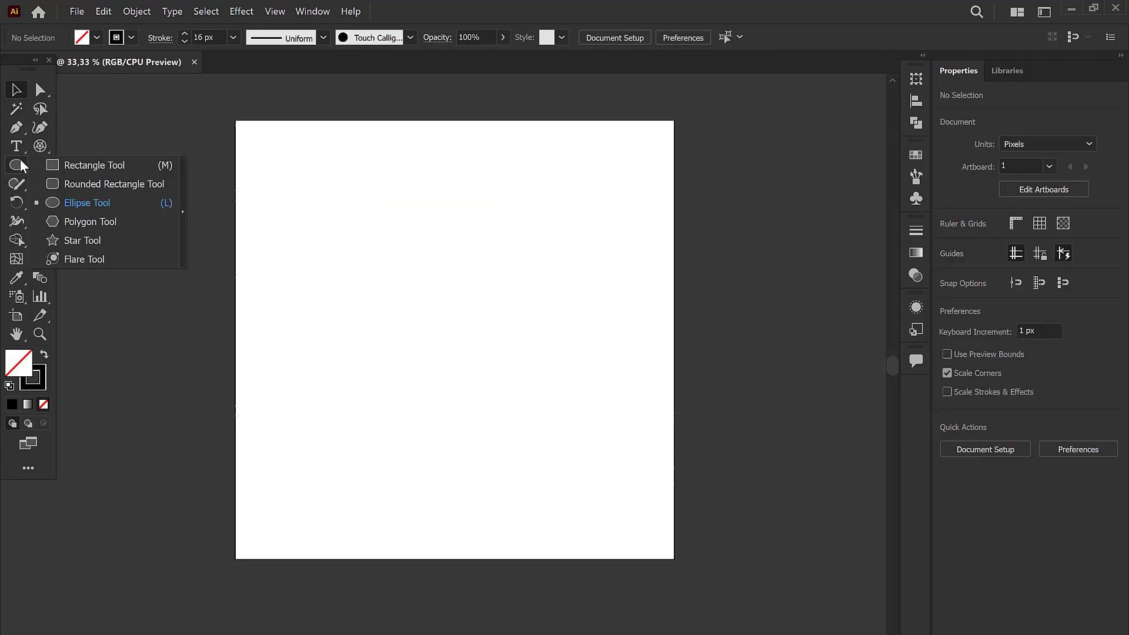
left_click(88, 221)
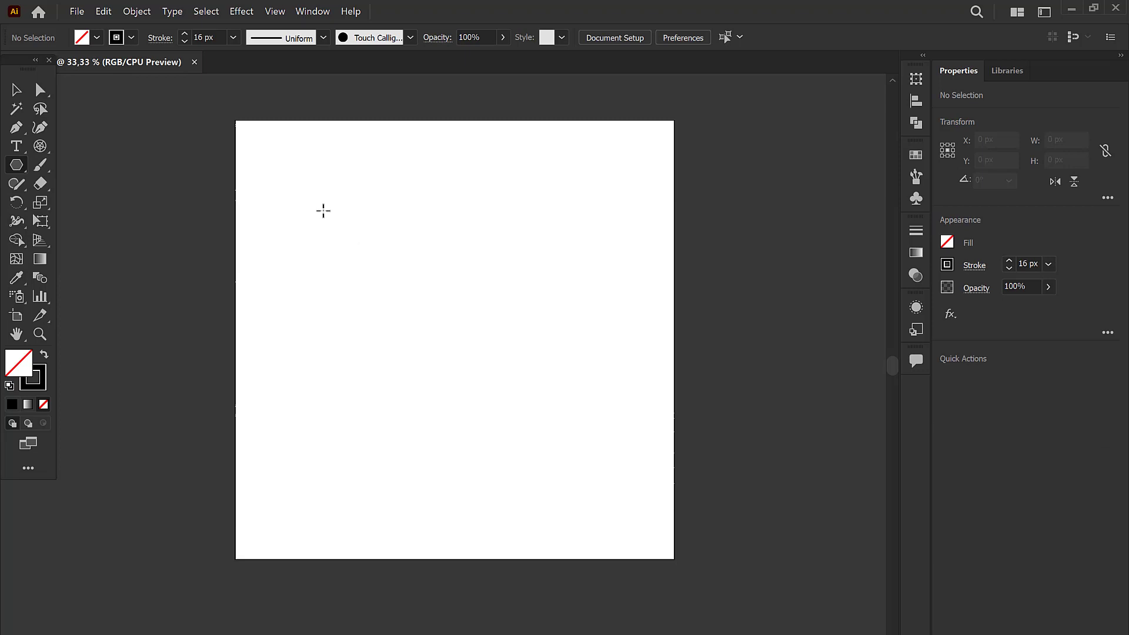
mouse_move(346, 214)
left_mouse_down()
mouse_move(419, 256)
mouse_move(403, 257)
left_mouse_up()
key("v")
left_click(425, 254)
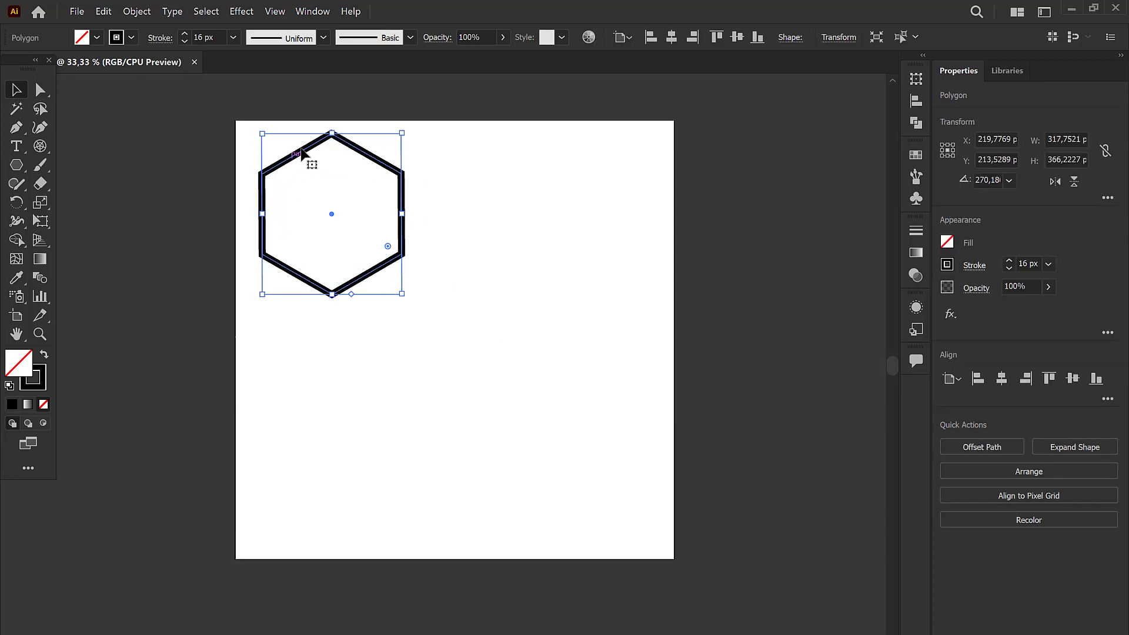
Draw a seven-sided polygon, setting its side count with the Up/Down arrow keys
left_click(21, 168)
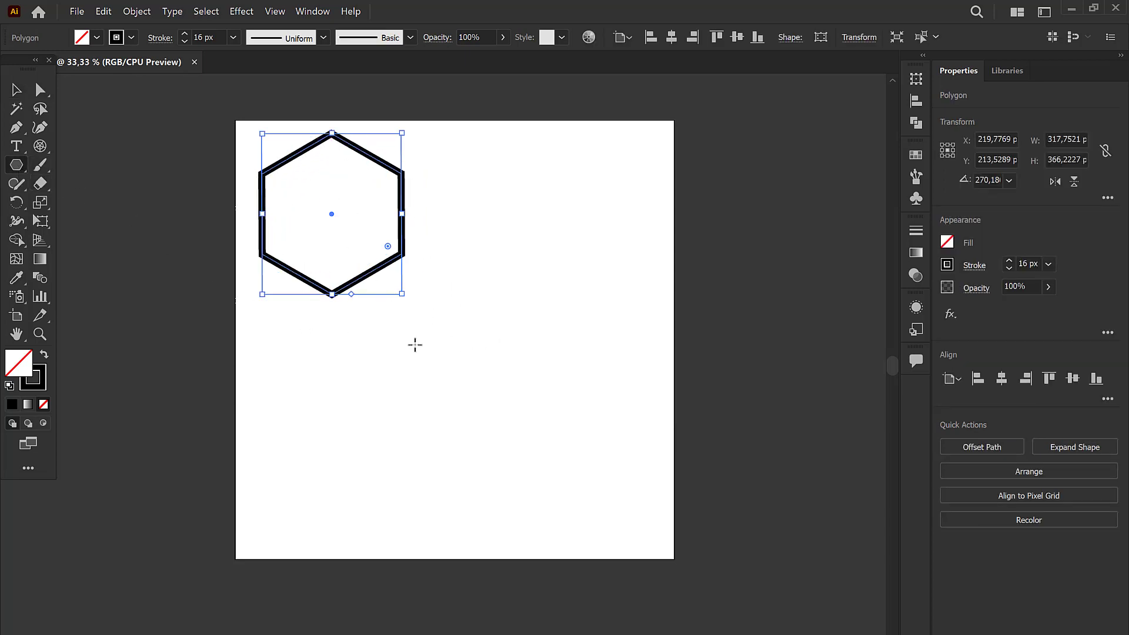
left_click_drag(415, 344, 450, 366)
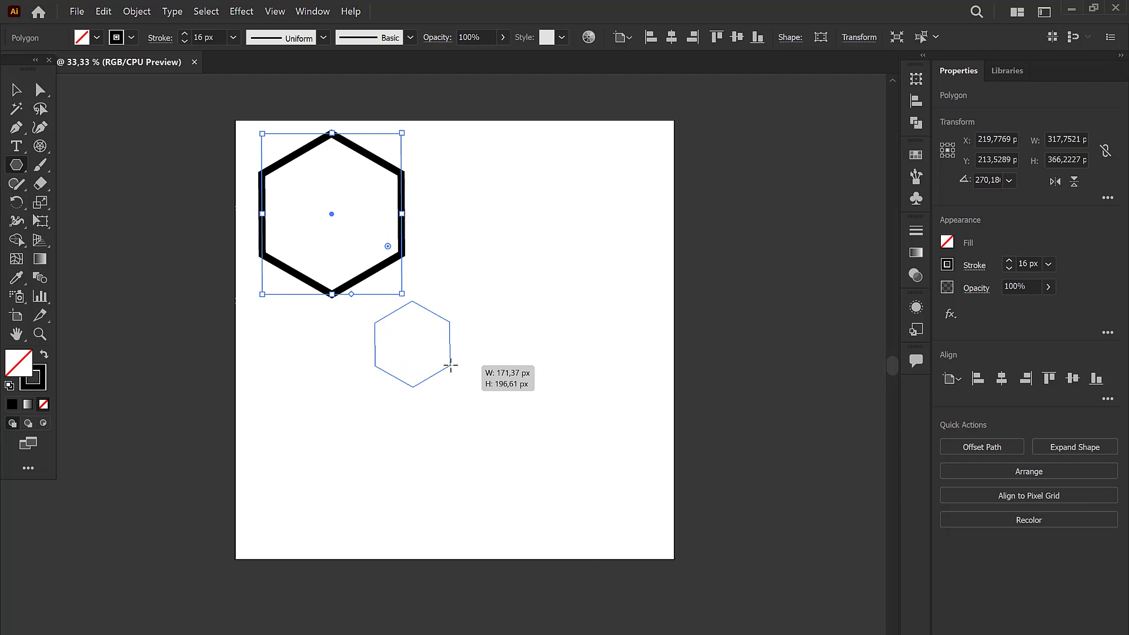
key("Up")
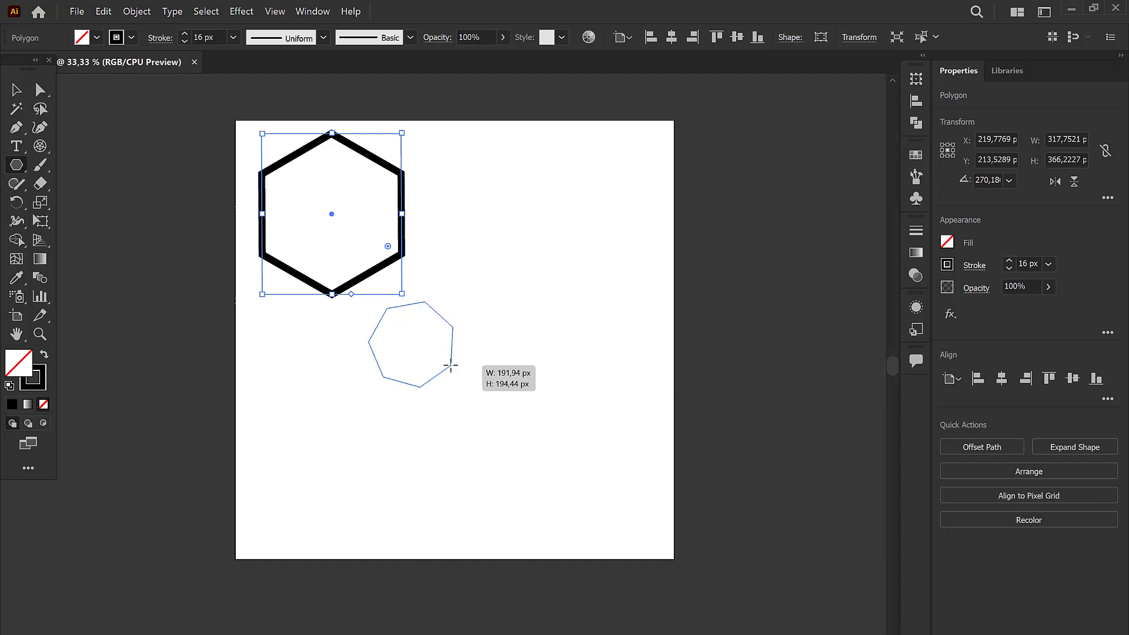
key("Up")
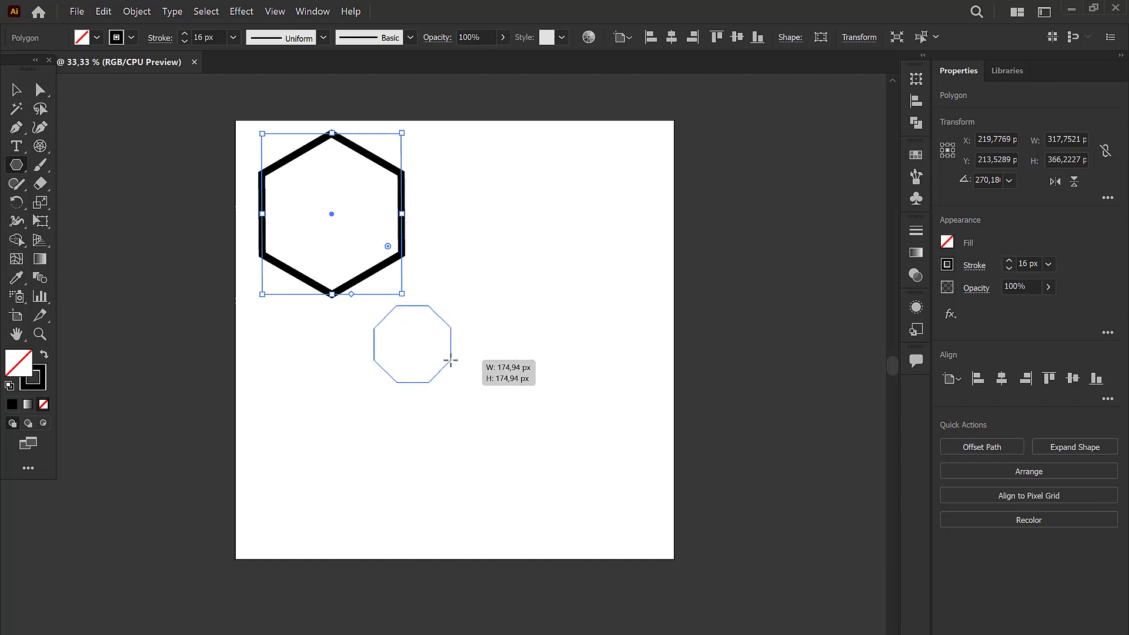
key("Up")
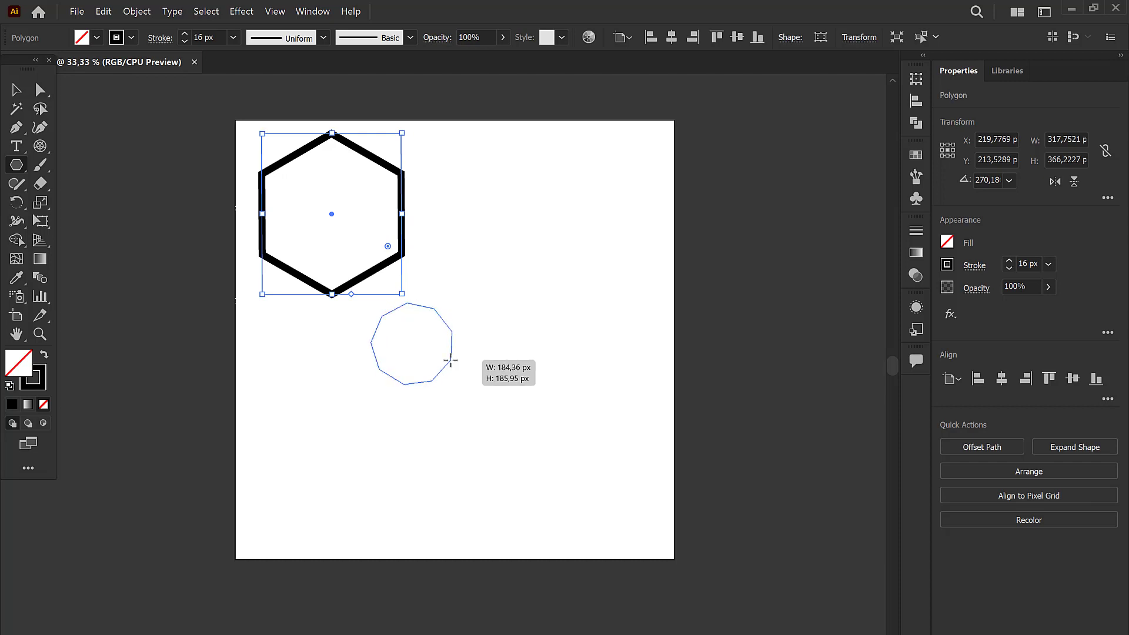
key("Down")
key("Down")
key("Down")
key("Down")
key("Down")
key("Down")
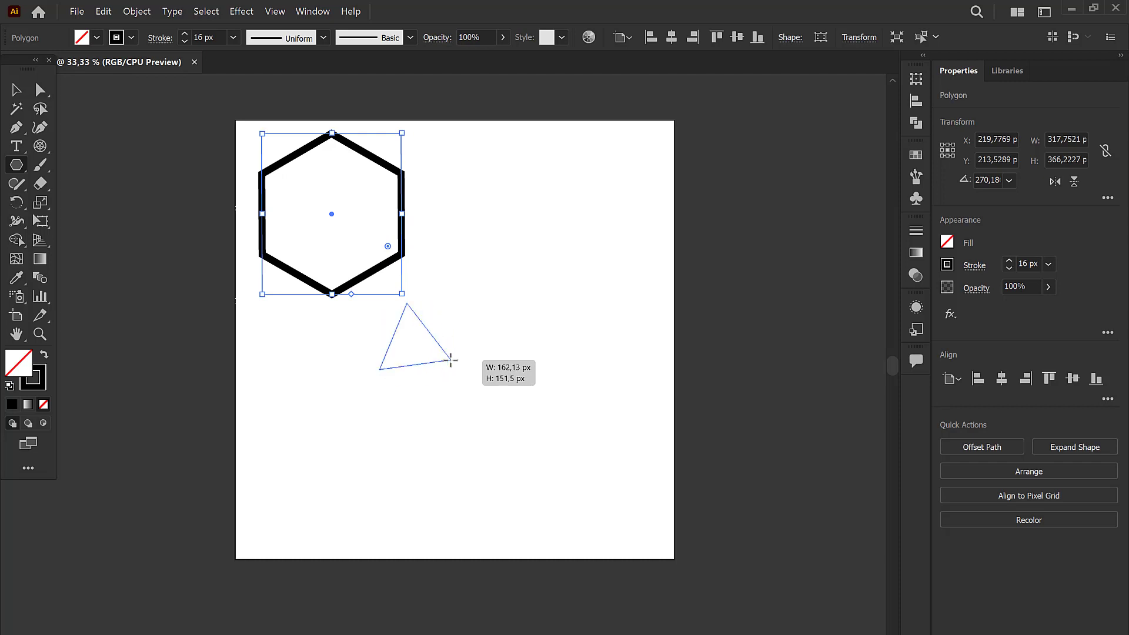
key("Up")
key("Up")
key("Up")
key("Up")
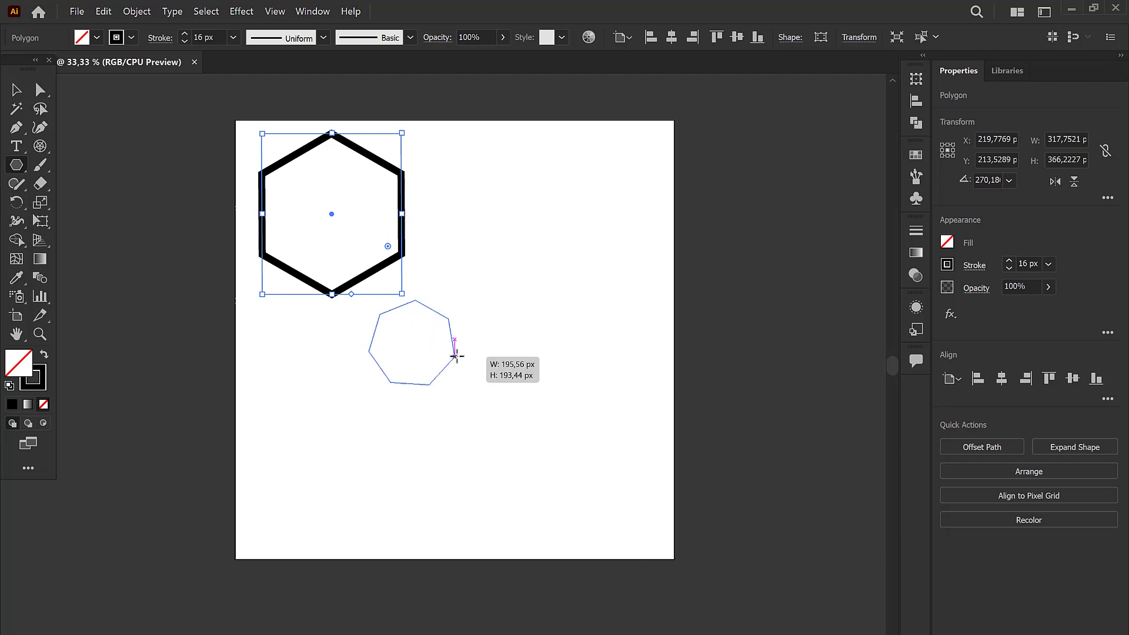
left_click_drag(457, 355, 559, 177)
Move the heptagon beside the hexagon
key("v")
left_click(493, 188)
left_click(549, 393)
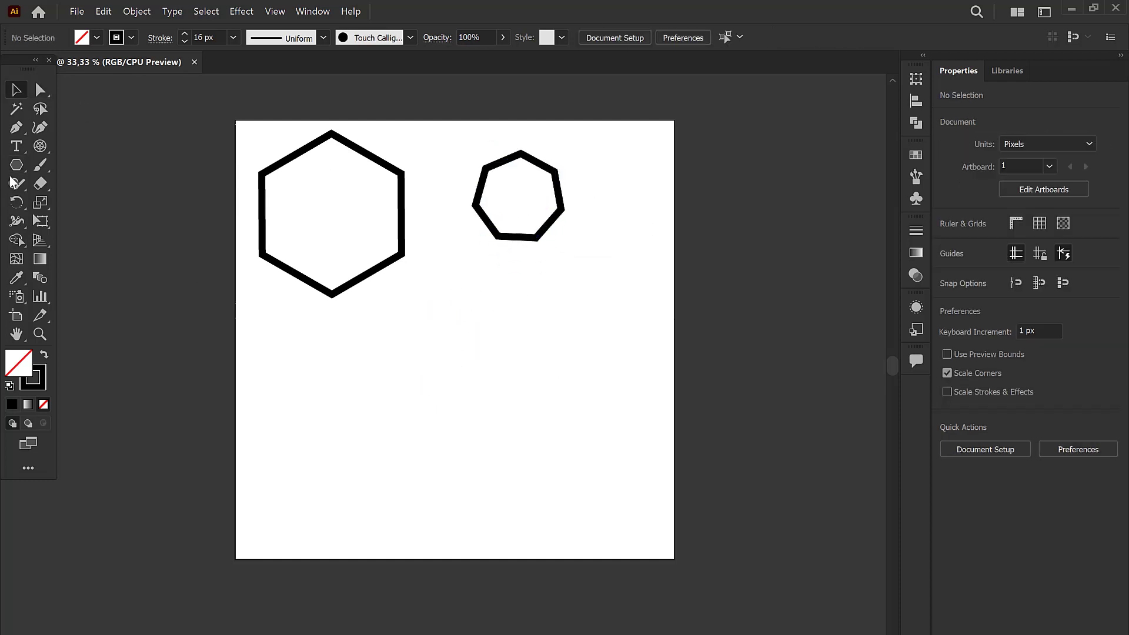
left_click(21, 166)
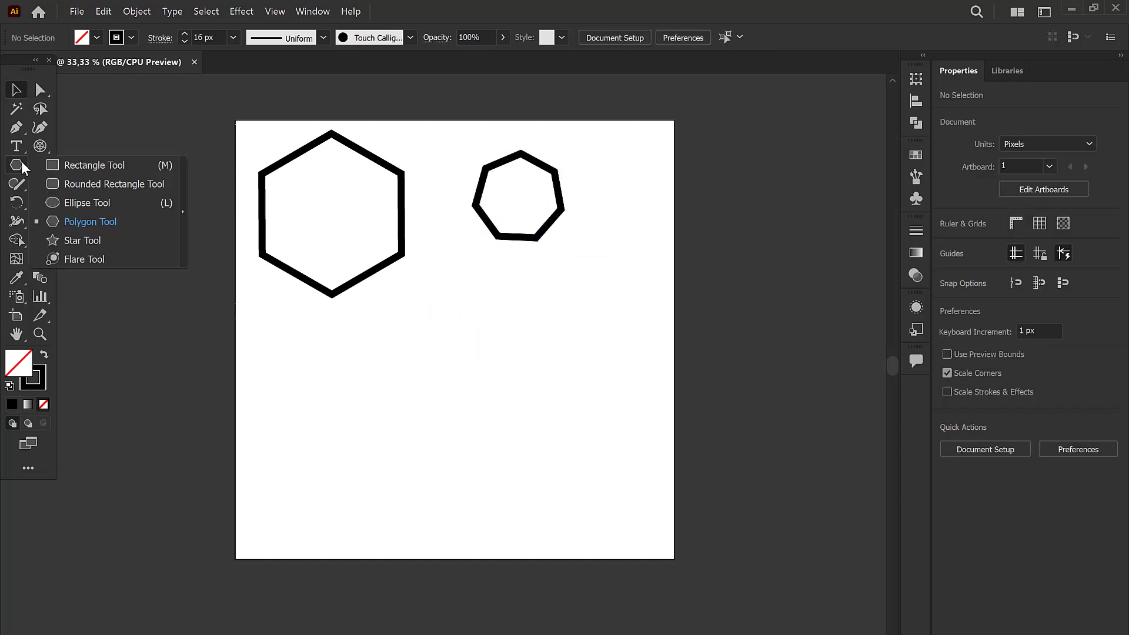
Drag out a star below the hexagon, changing its point count with the Up/Down arrow keys
left_click(80, 239)
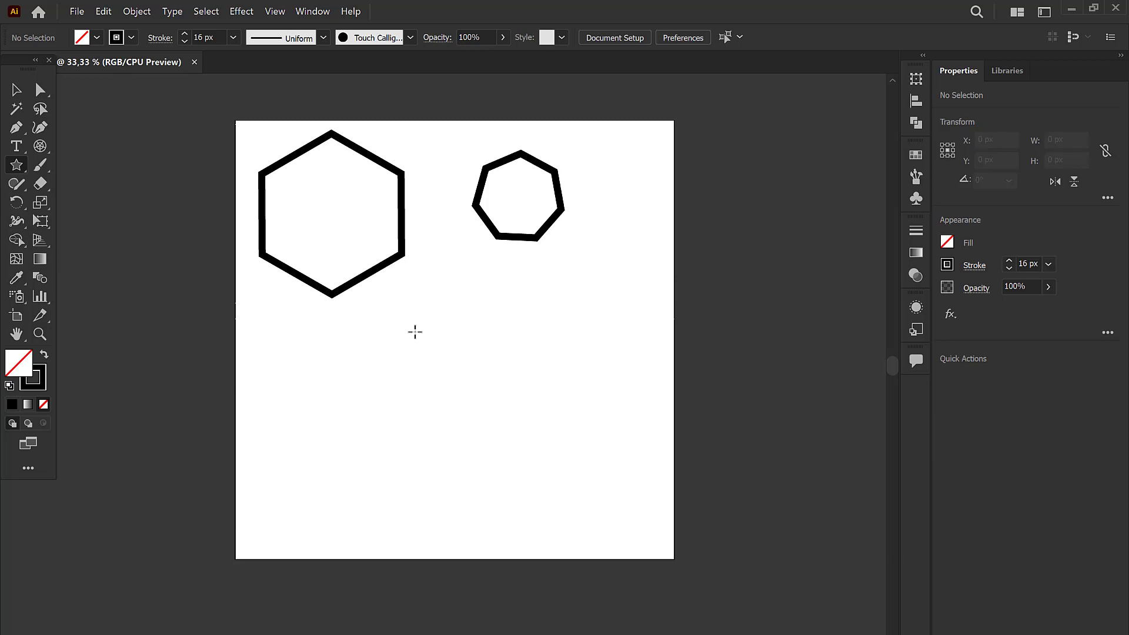
left_click_drag(415, 333, 439, 366)
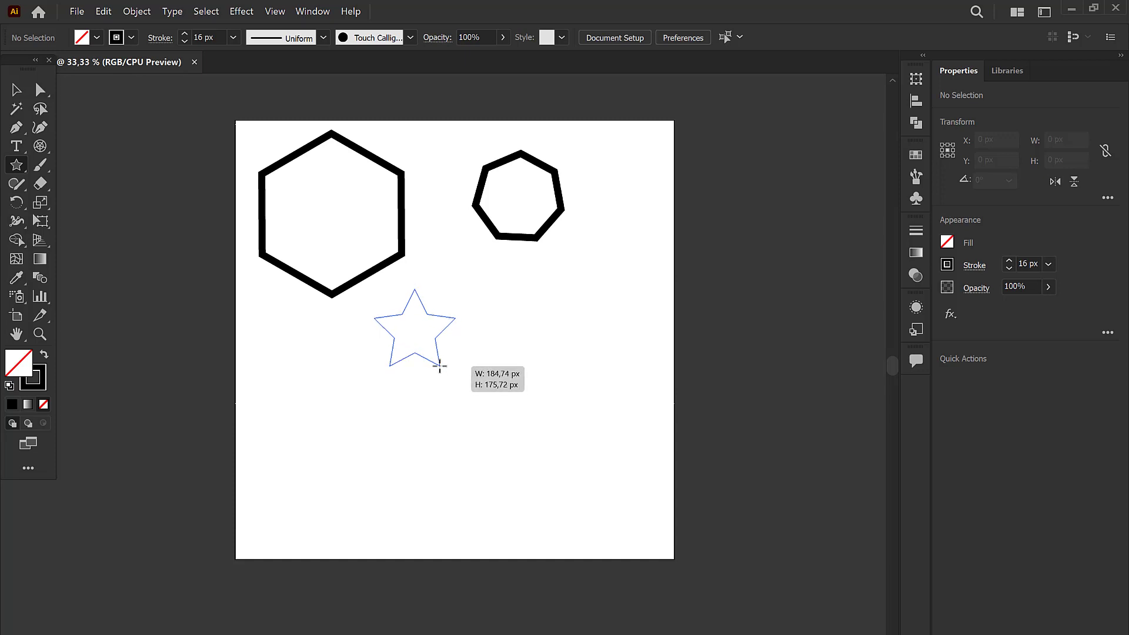
key("Up")
key("Up")
key("Up")
key("Up")
key("Up")
key("Up")
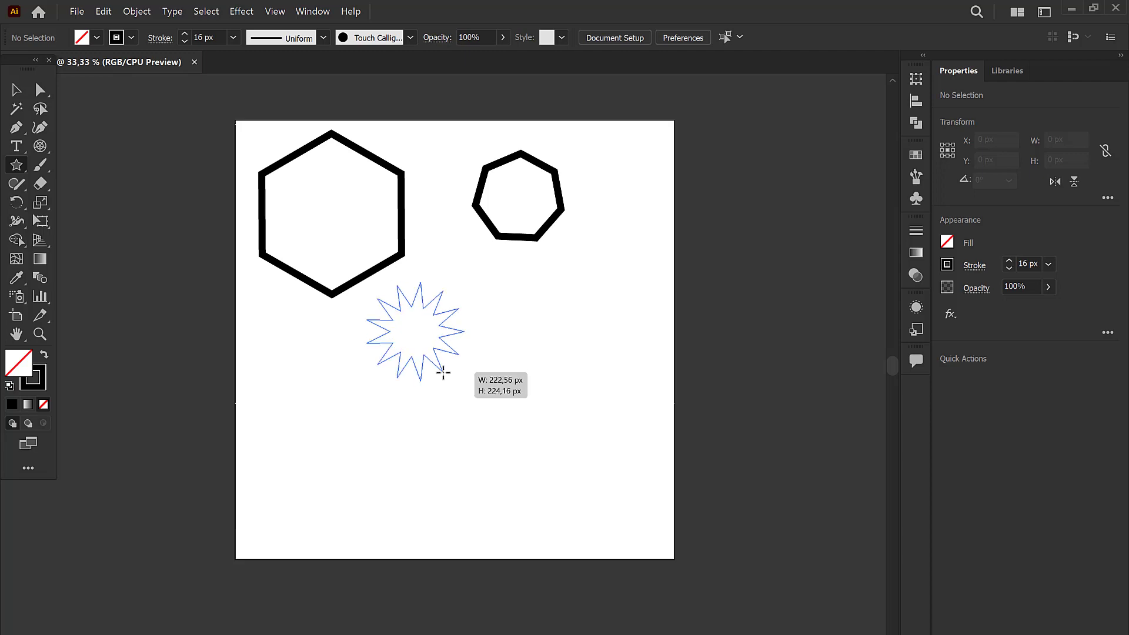
key("Up")
key("Up")
key("Up")
mouse_move(439, 366)
left_mouse_down()
mouse_move(513, 418)
mouse_move(484, 370)
left_mouse_up()
key("Up")
key("Up")
key("Up")
key("Down")
key("Down")
key("Down")
key("Down")
key("Down")
key("Down")
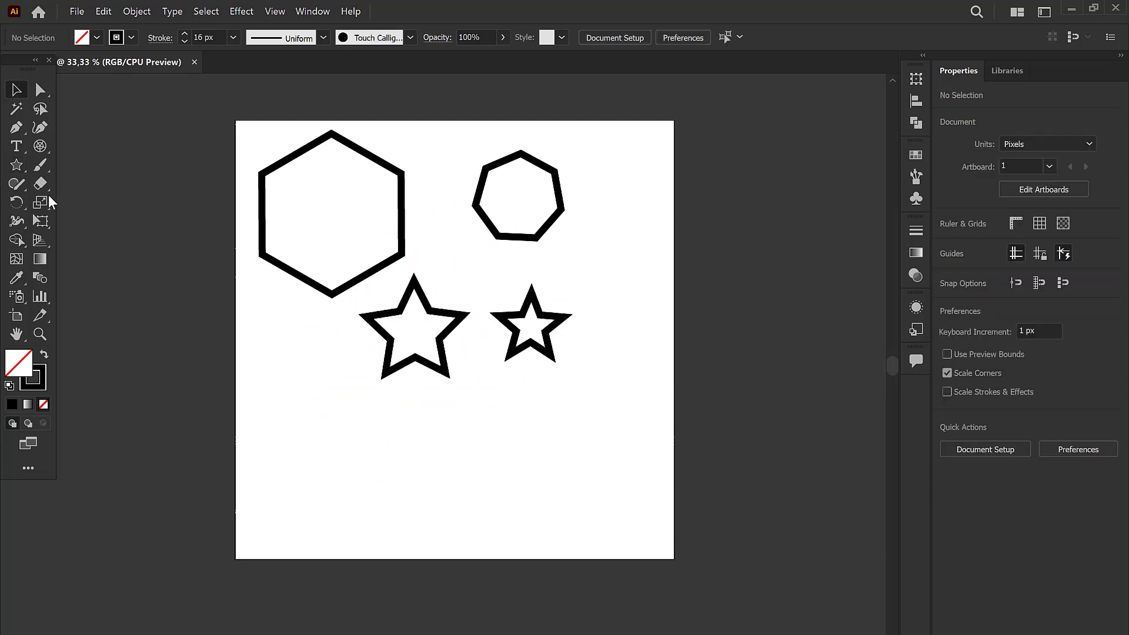
Draw a lens flare with the Flare Tool centred below the stars, extending its rays and rings
left_click(12, 172)
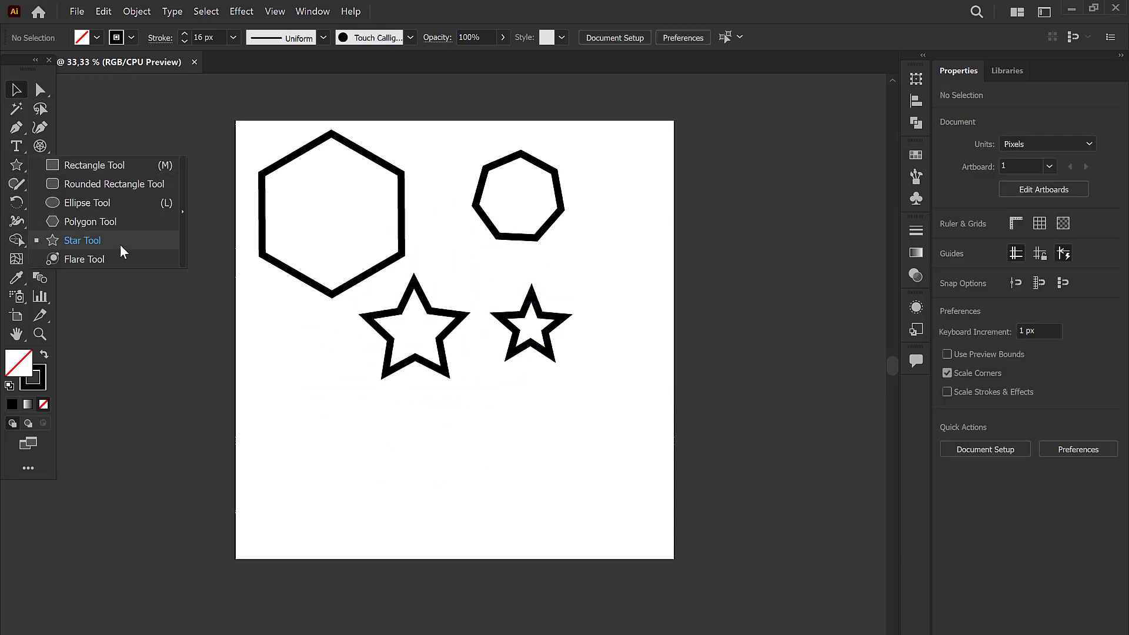
left_click(69, 260)
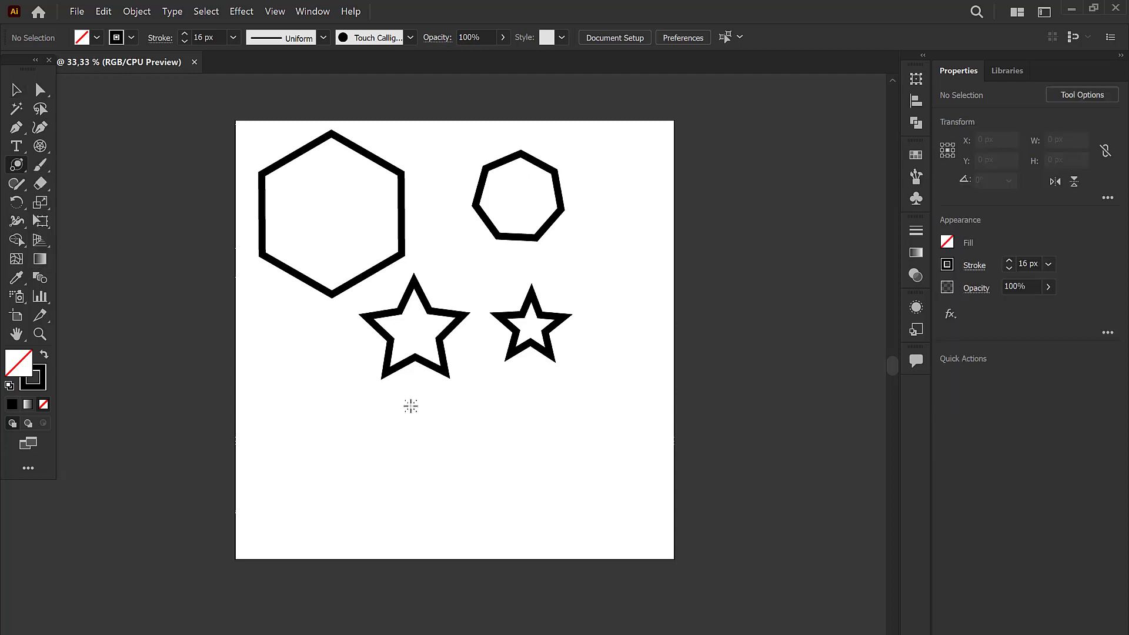
left_click_drag(409, 404, 520, 492)
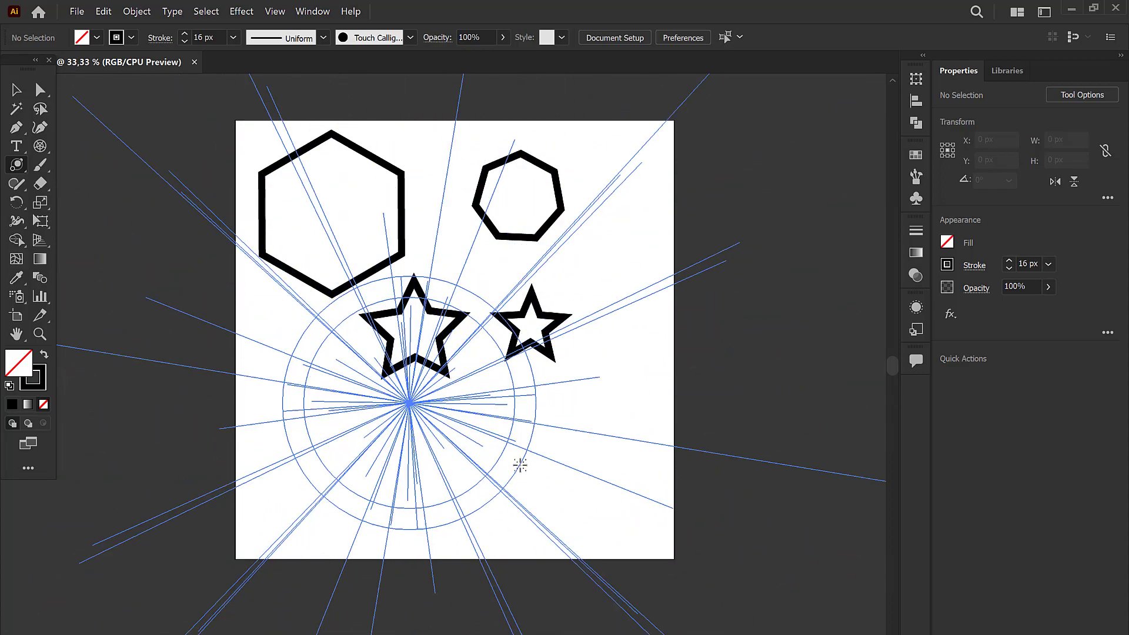
left_click_drag(520, 493, 519, 464)
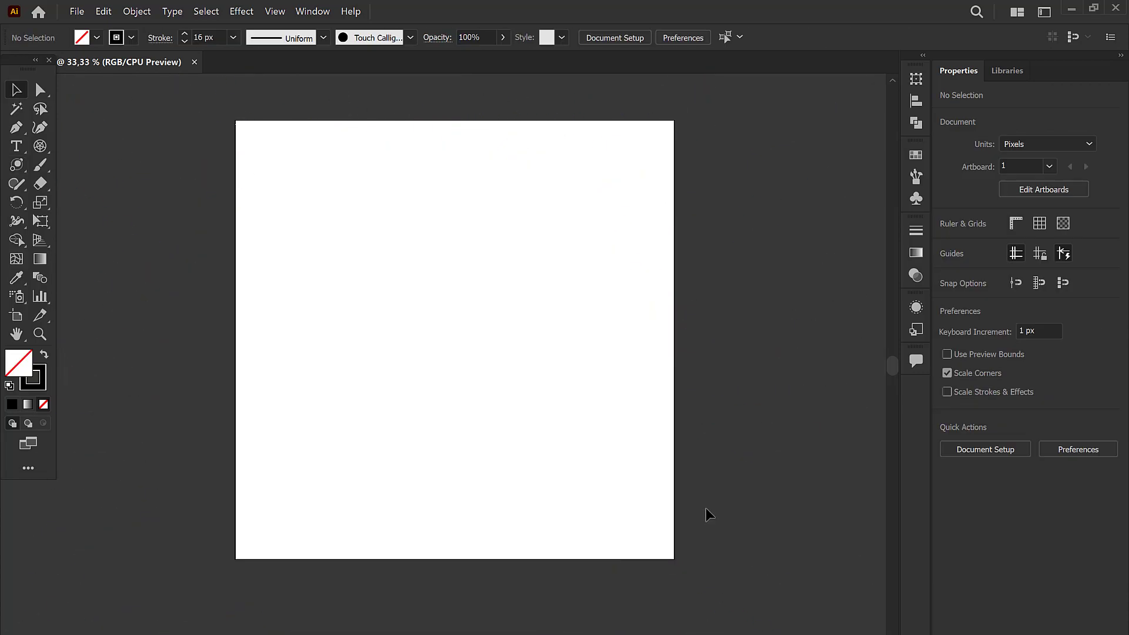